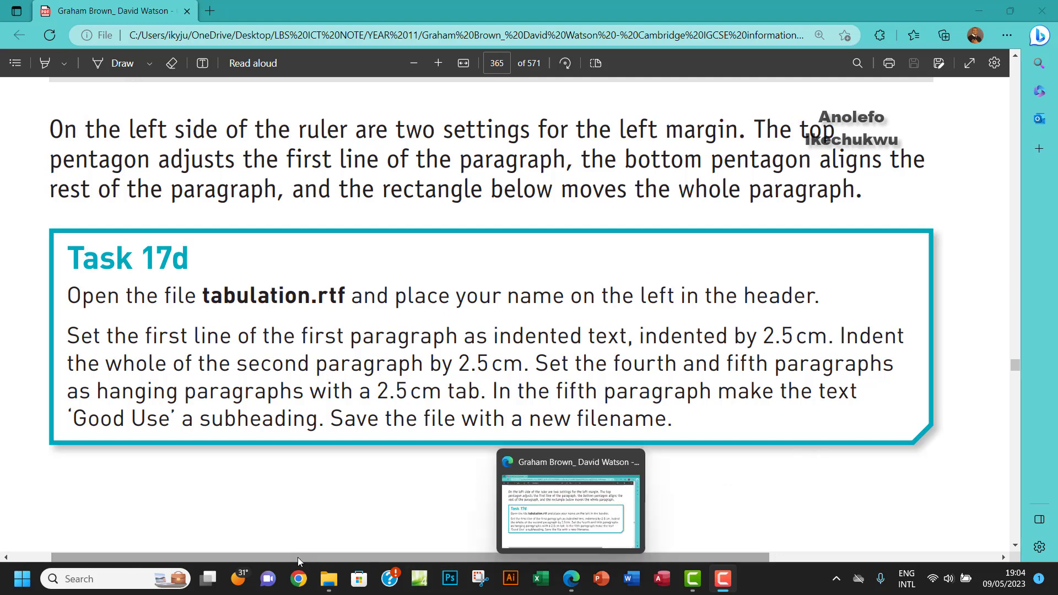
Open the Chapter 17 source files folder in File Explorer.
left_click(329, 579)
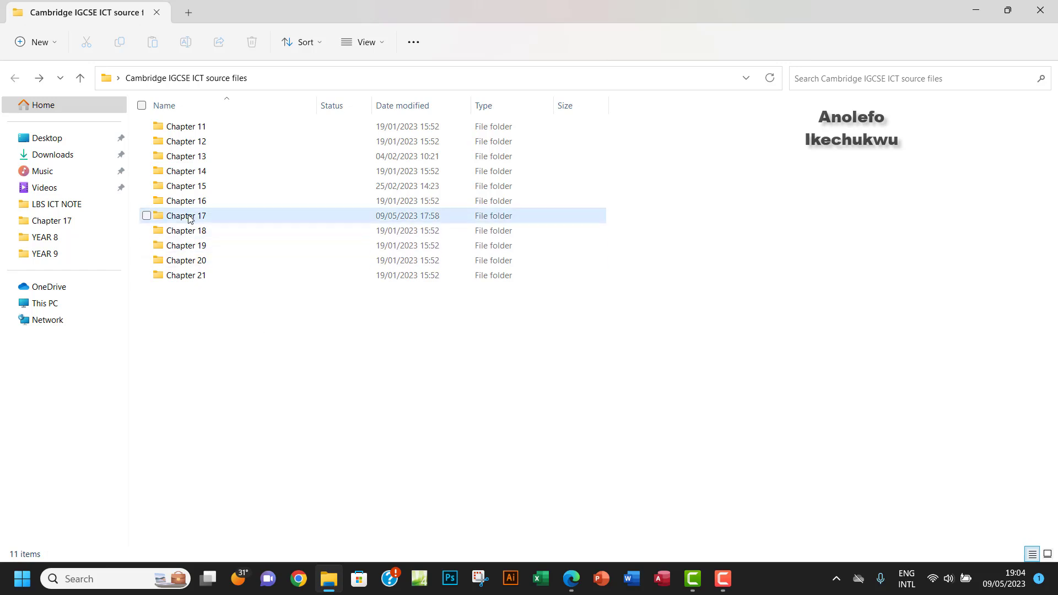
double_click(213, 216)
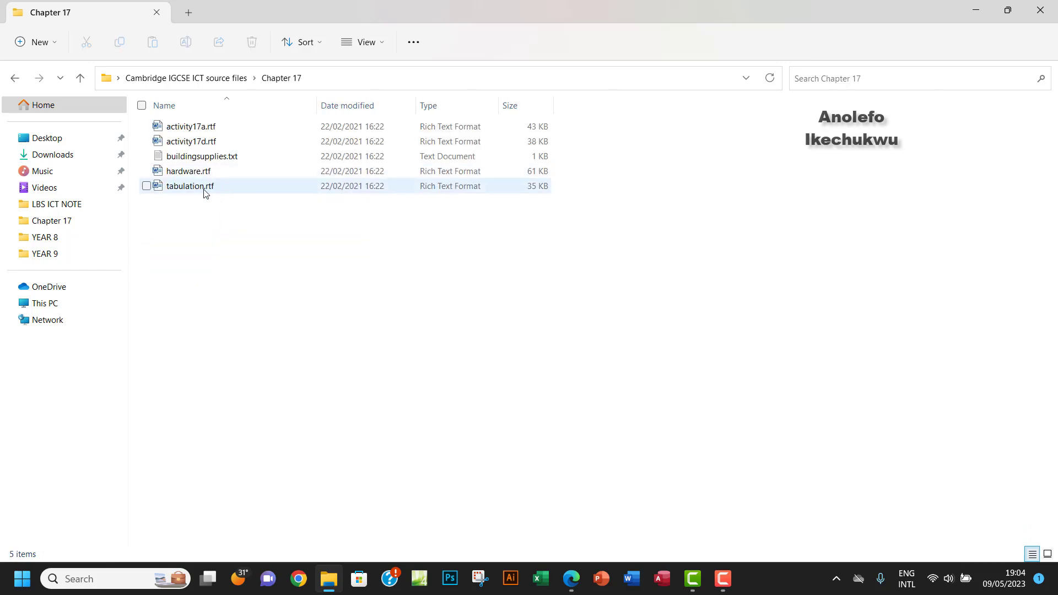
Open tabulation.rtf in Word and start Save As to This PC.
double_click(200, 191)
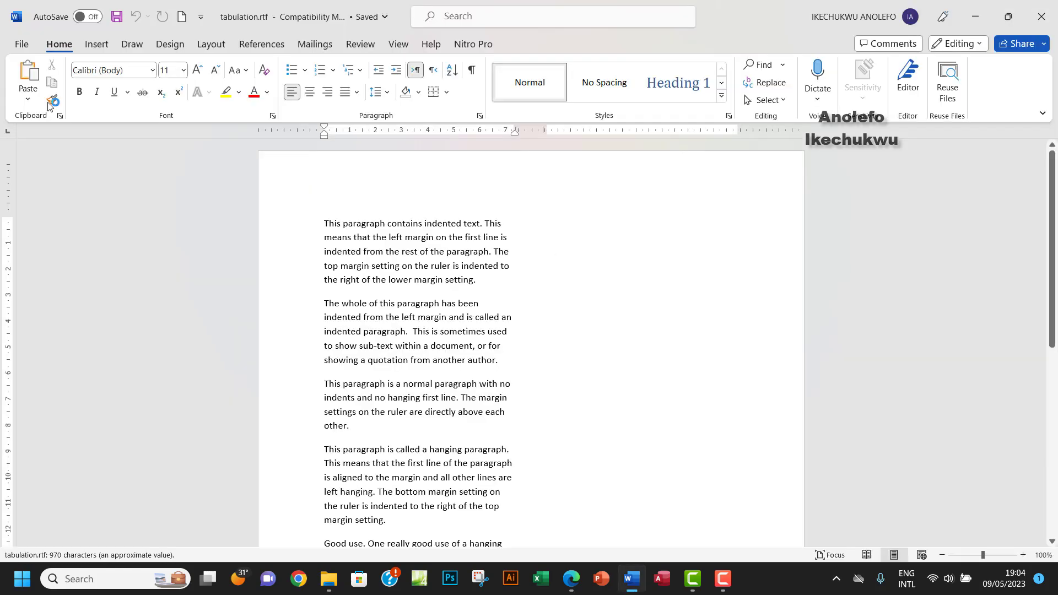
left_click(18, 43)
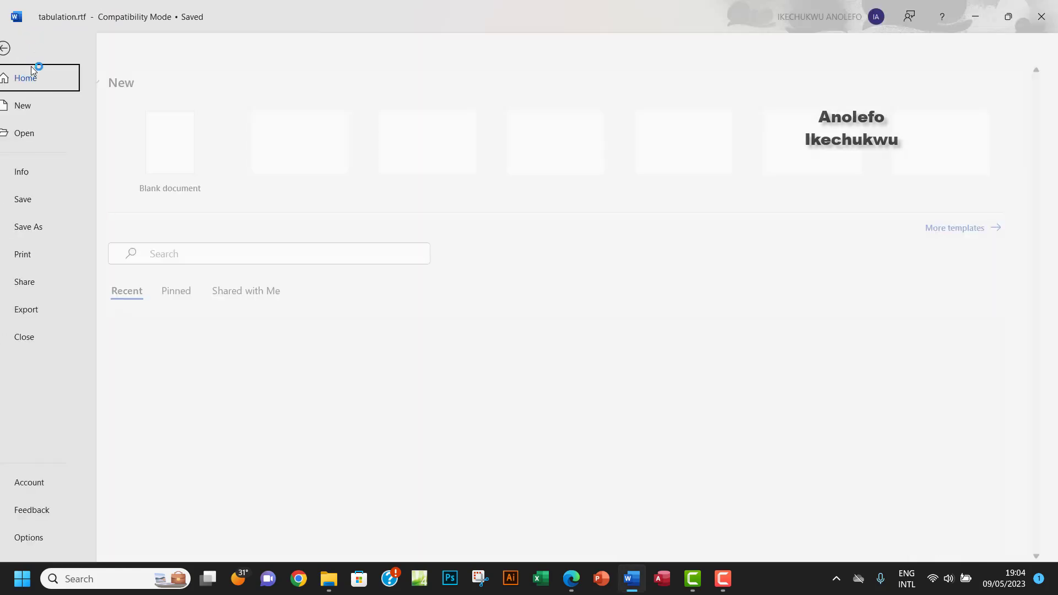
left_click(49, 229)
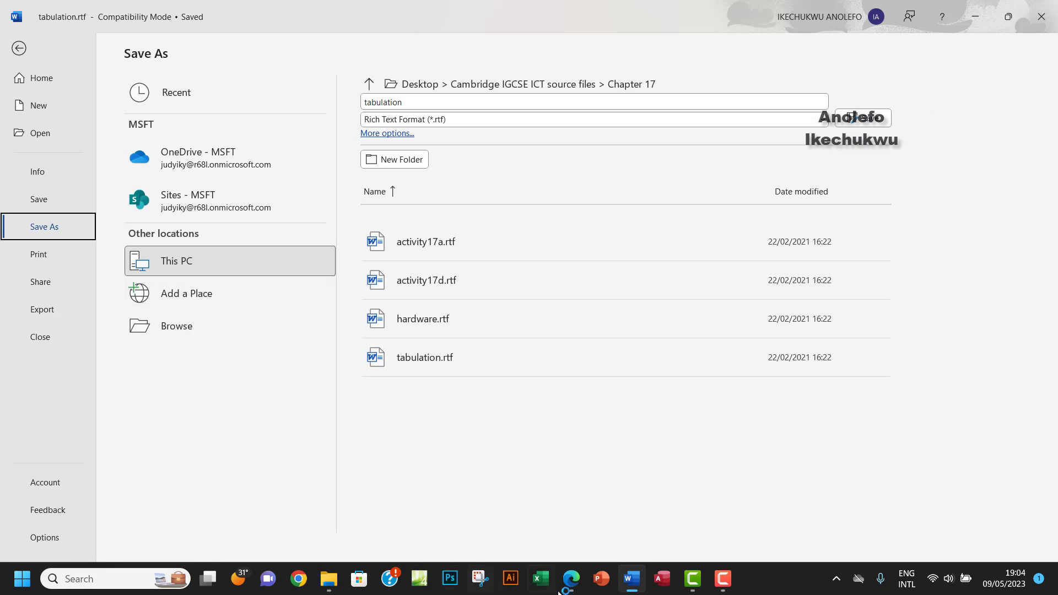
left_click(571, 579)
left_click(630, 579)
Save the document as task 17d, Word Document (*.docx), in Desktop > Chapter17 tasksf.
left_click(194, 327)
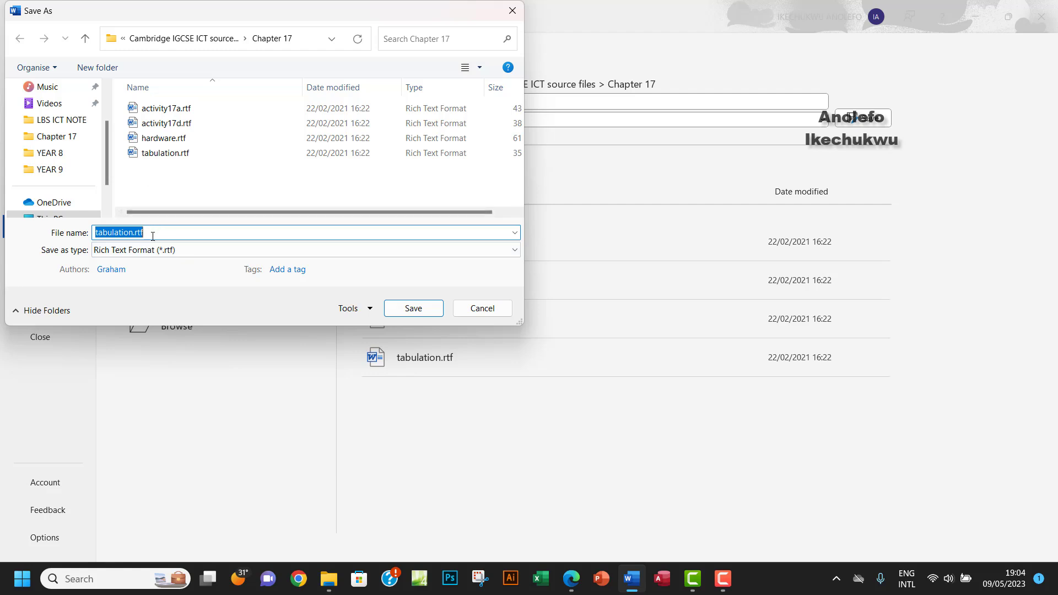
left_click(86, 39)
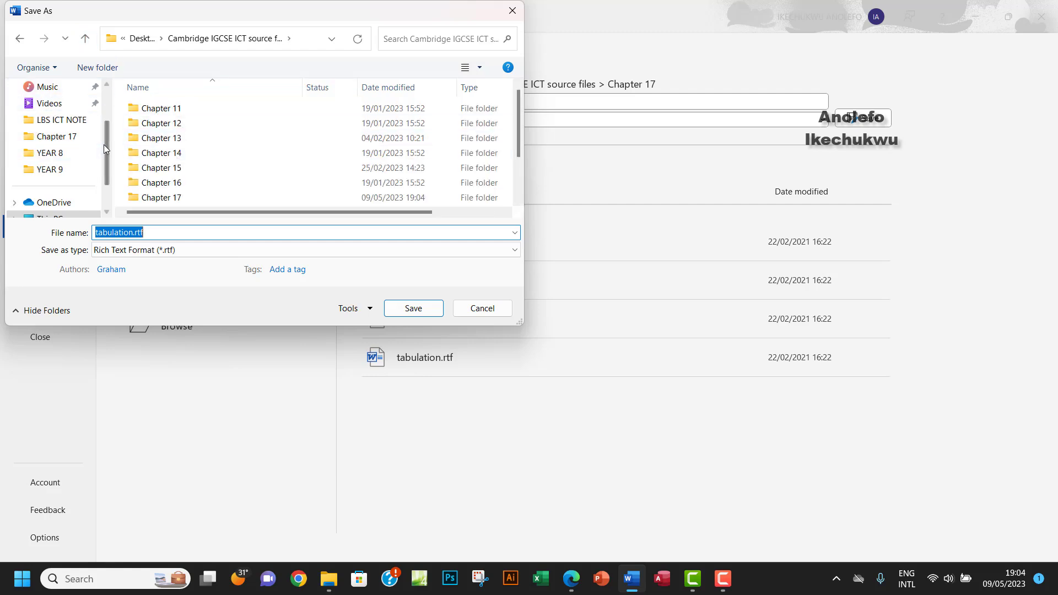
scroll(103, 145, "up", 2)
left_click(57, 136)
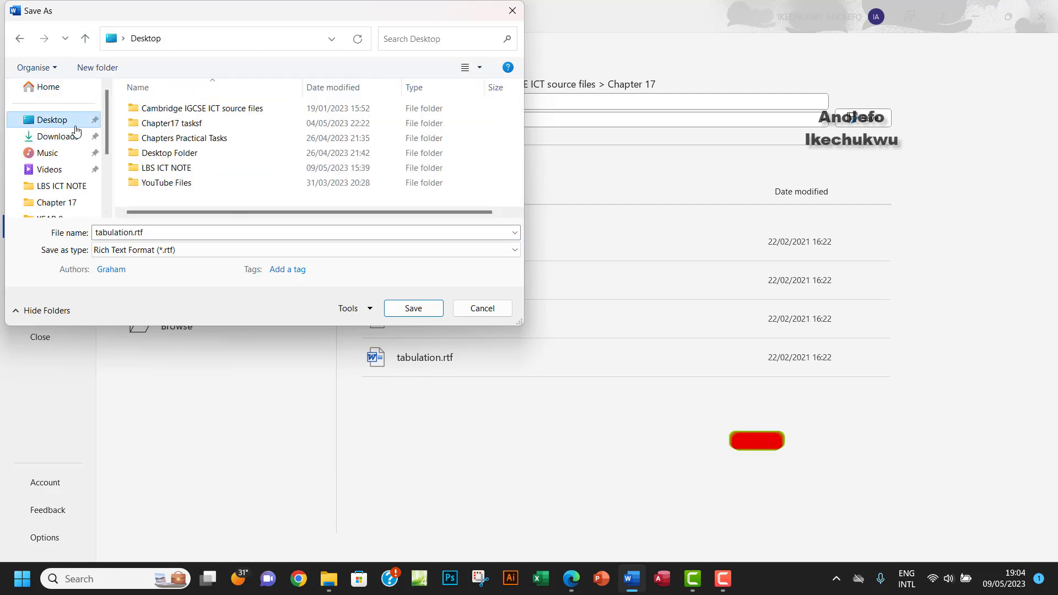
double_click(172, 122)
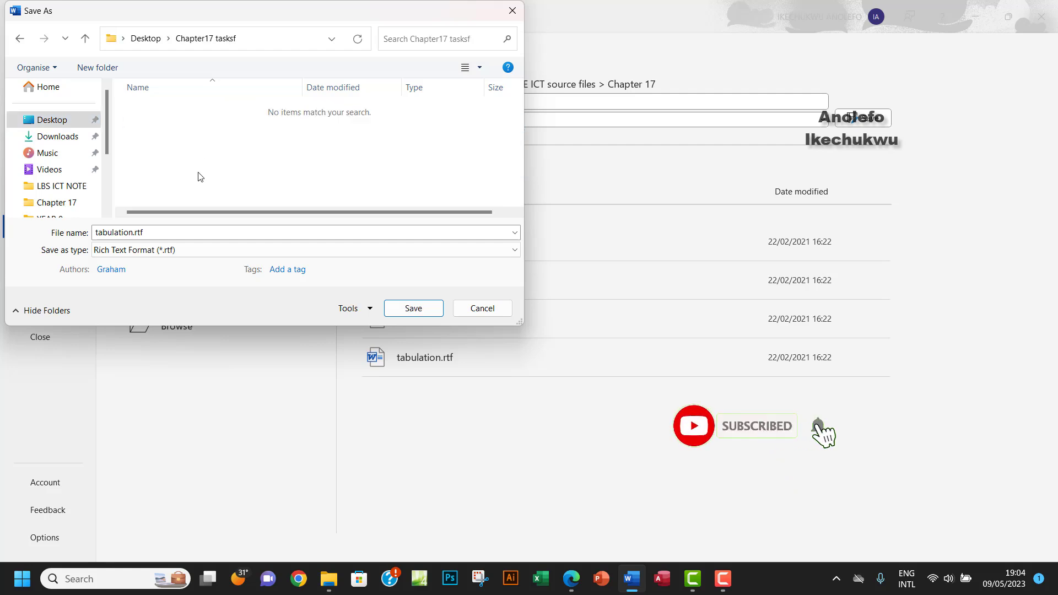
left_click(241, 249)
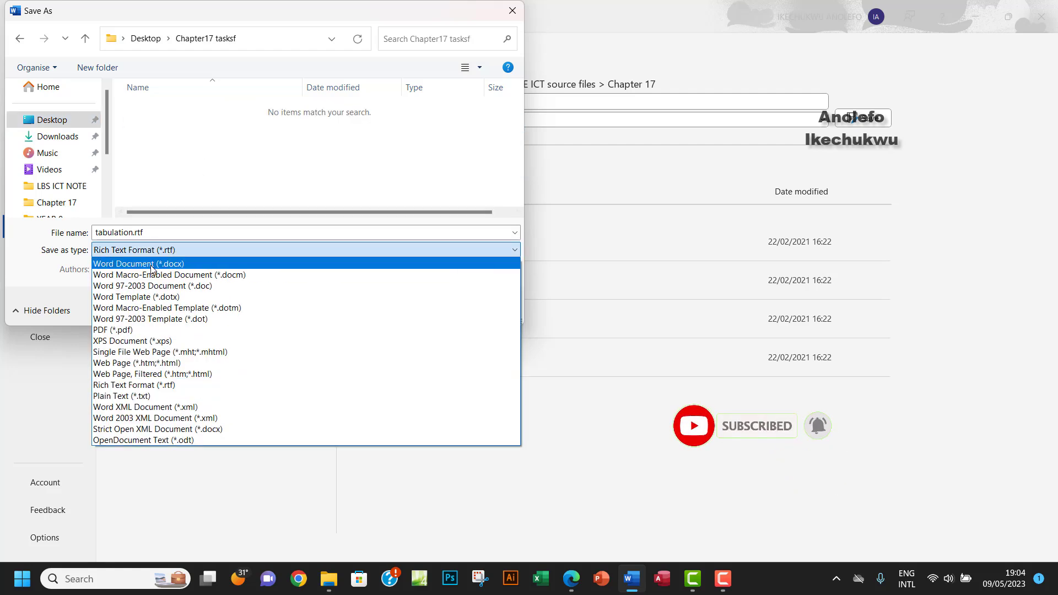
left_click(152, 263)
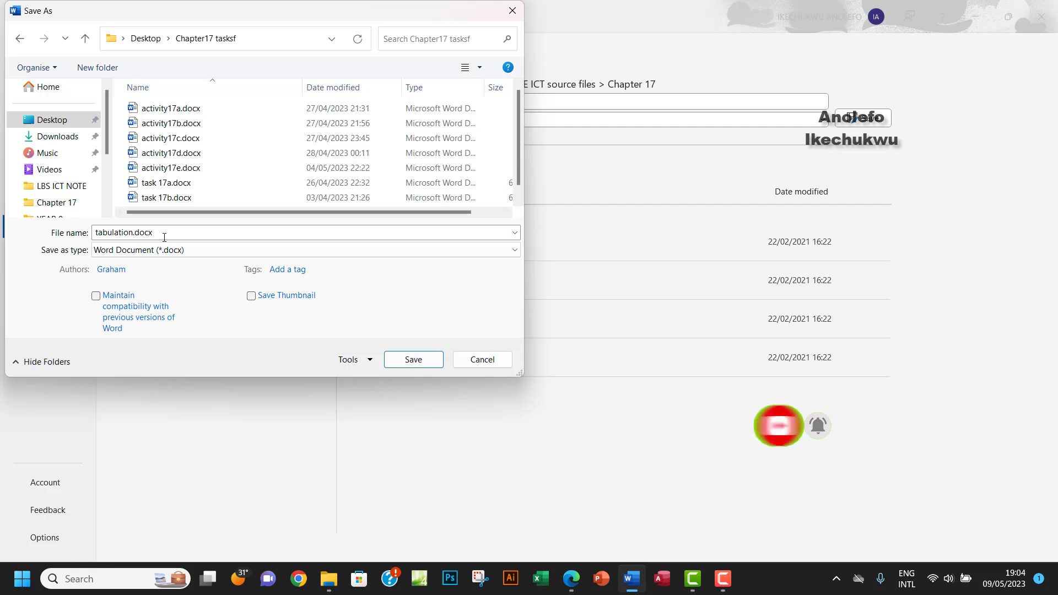
type("task 17")
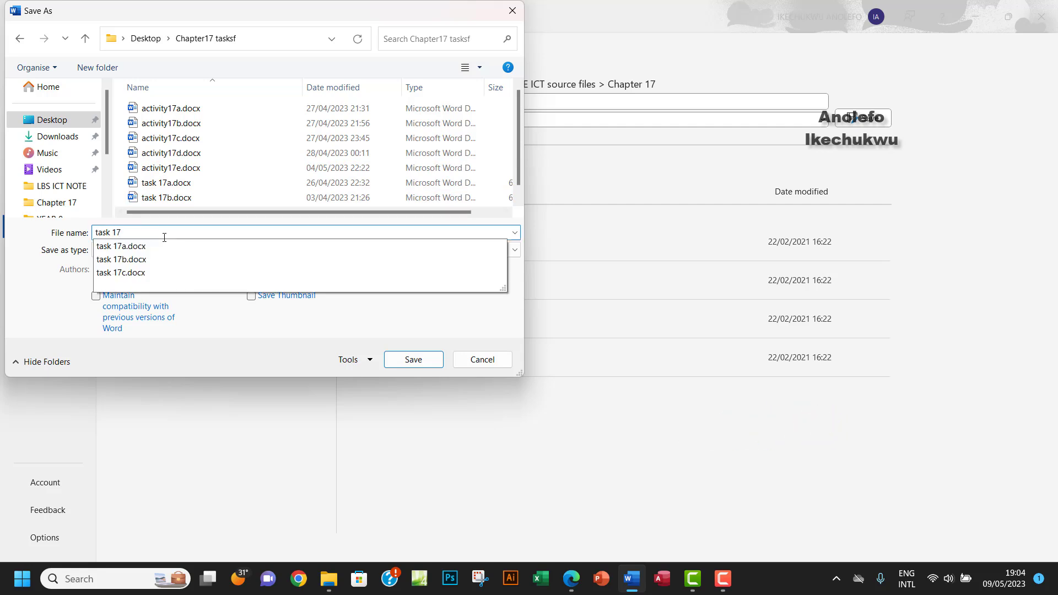
type("d")
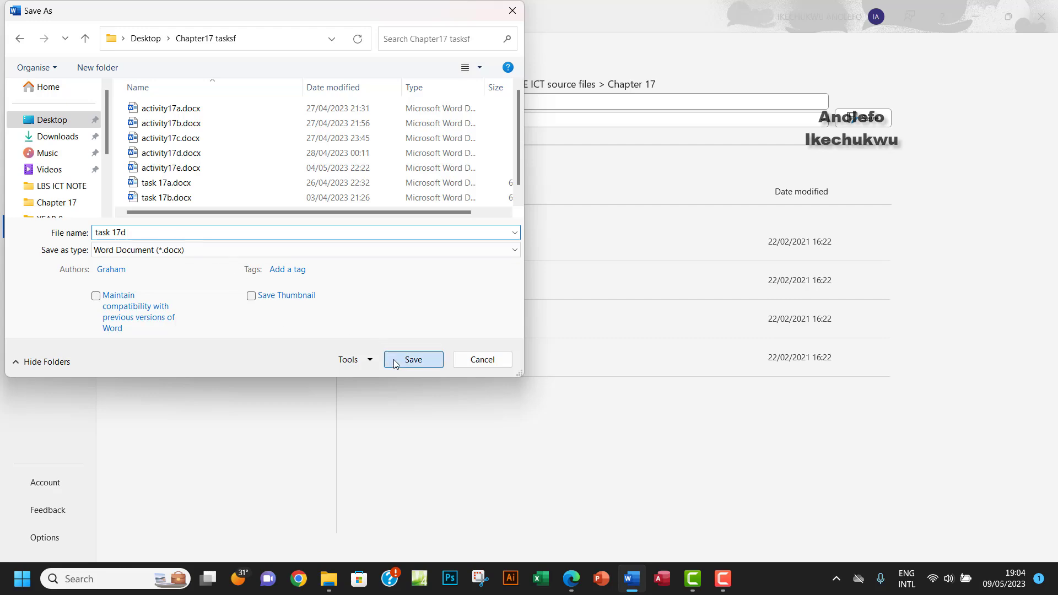
left_click(395, 361)
left_click(578, 320)
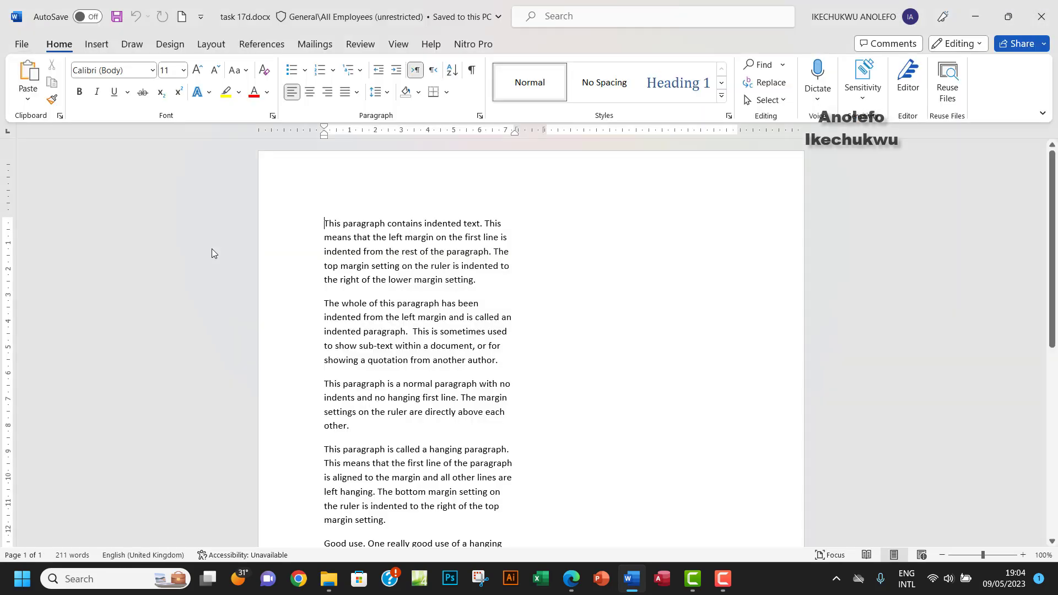
left_click(571, 579)
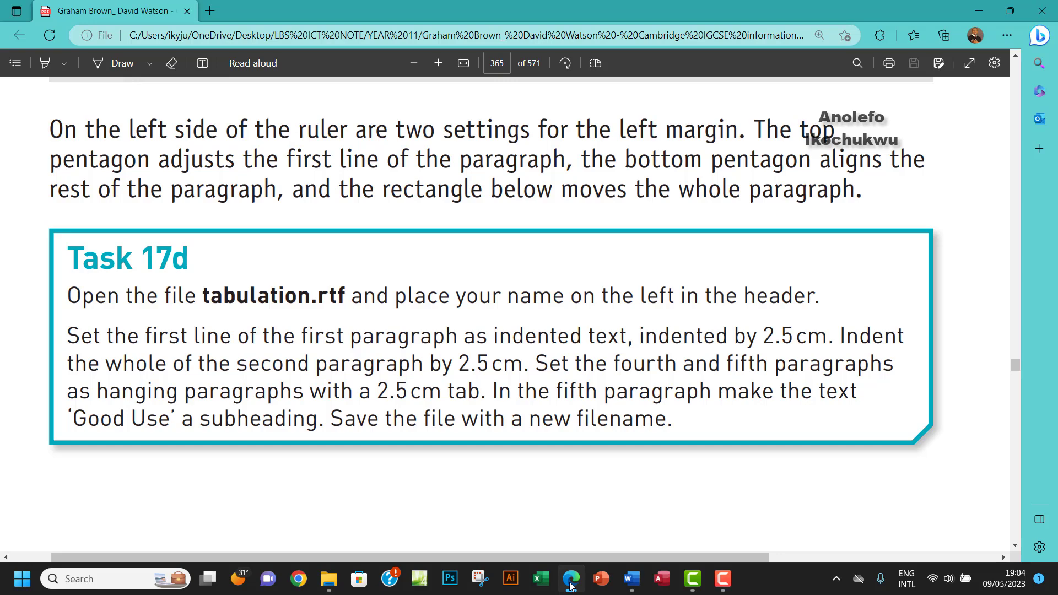
left_click(572, 579)
double_click(376, 191)
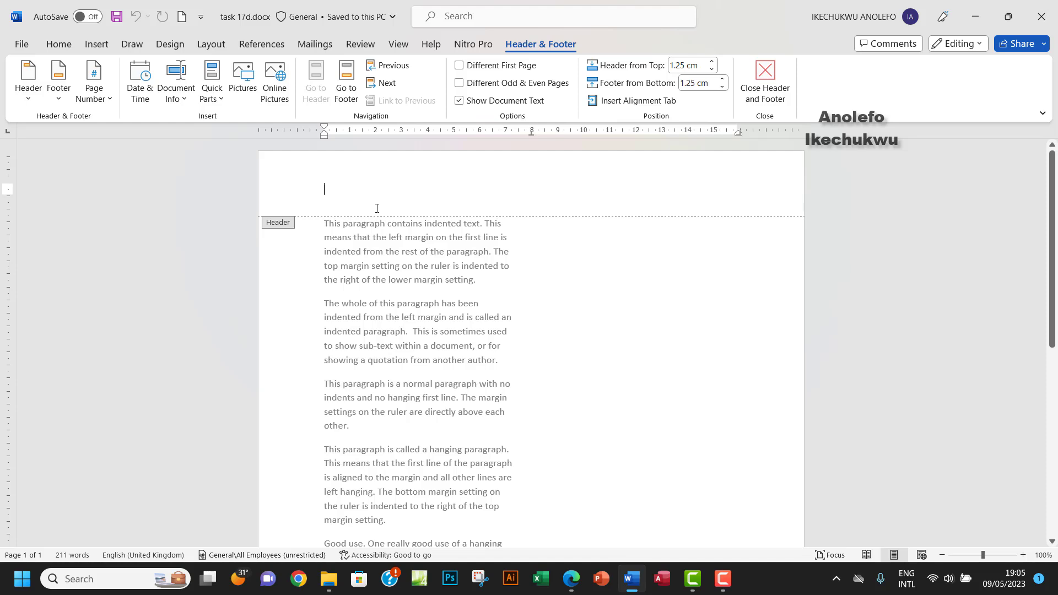
type("I")
key("BackSpace")
type("Ikechukwu Anol")
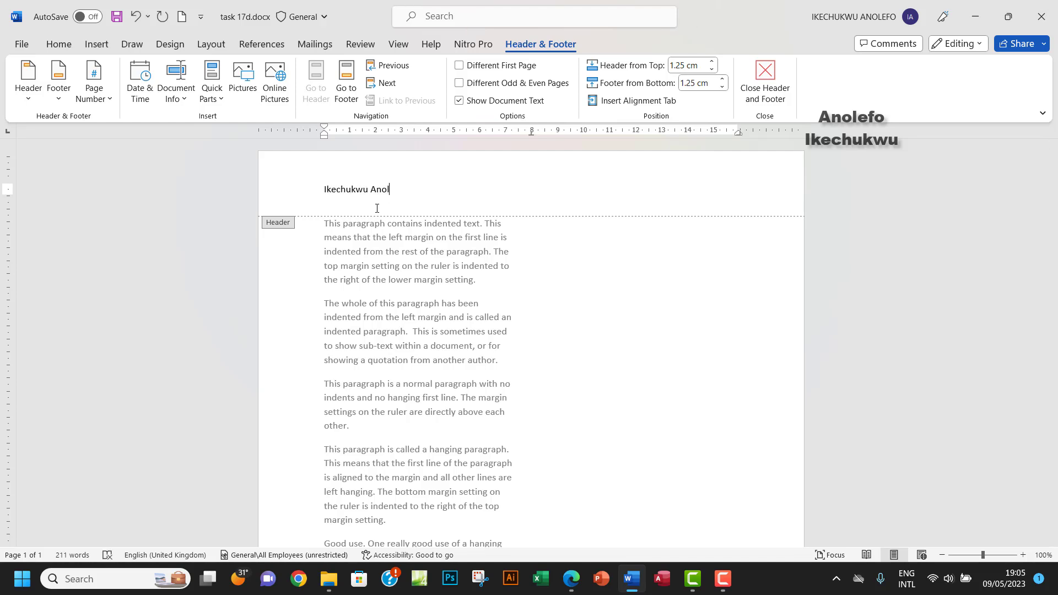
type("efo")
left_click(765, 83)
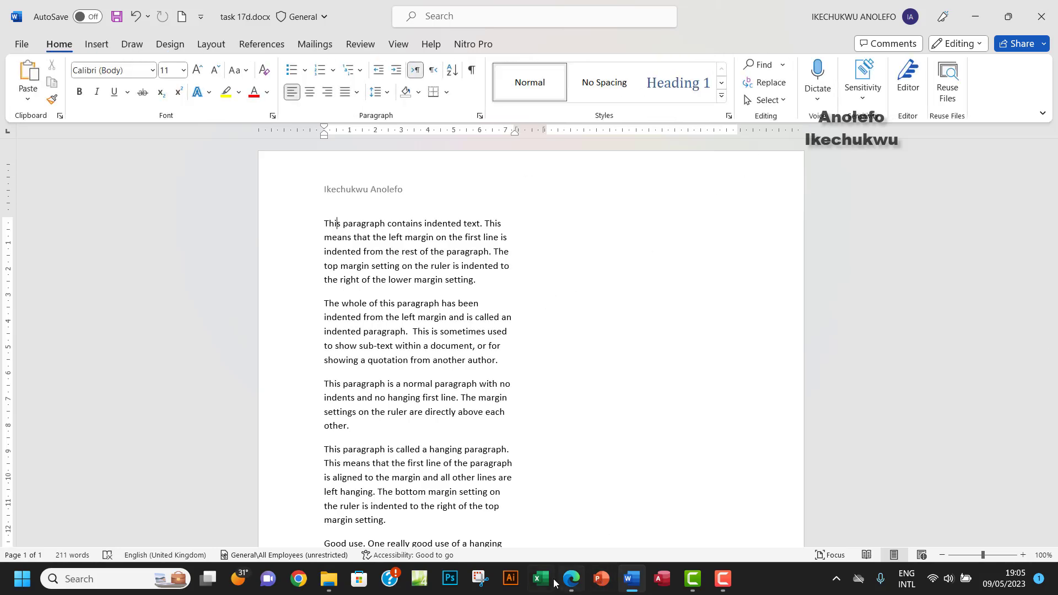
In Edge, highlight the Task 17d sentence about the name in the header.
left_click(572, 579)
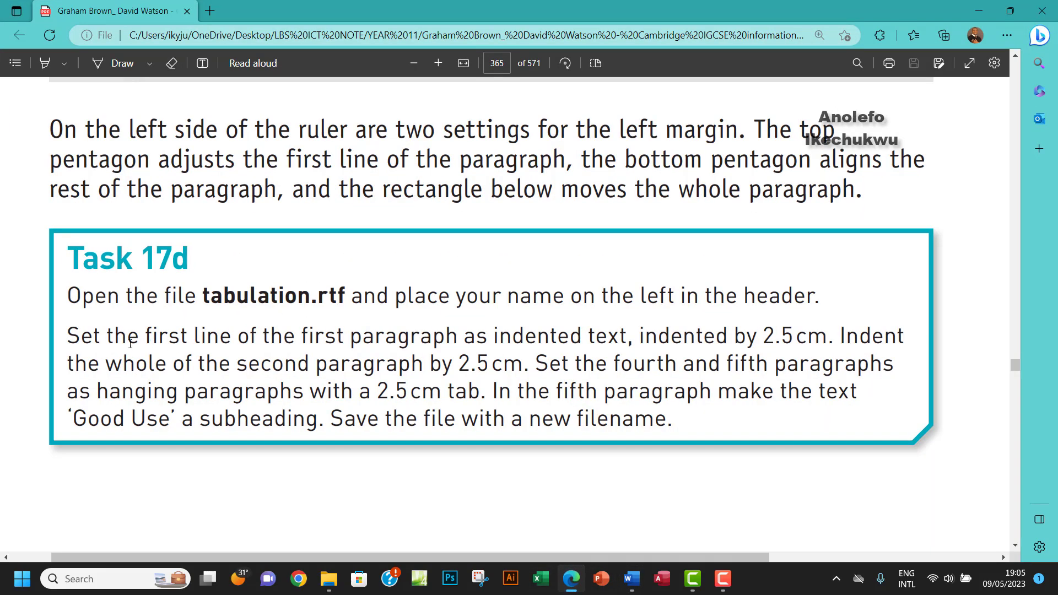
left_click_drag(68, 296, 818, 296)
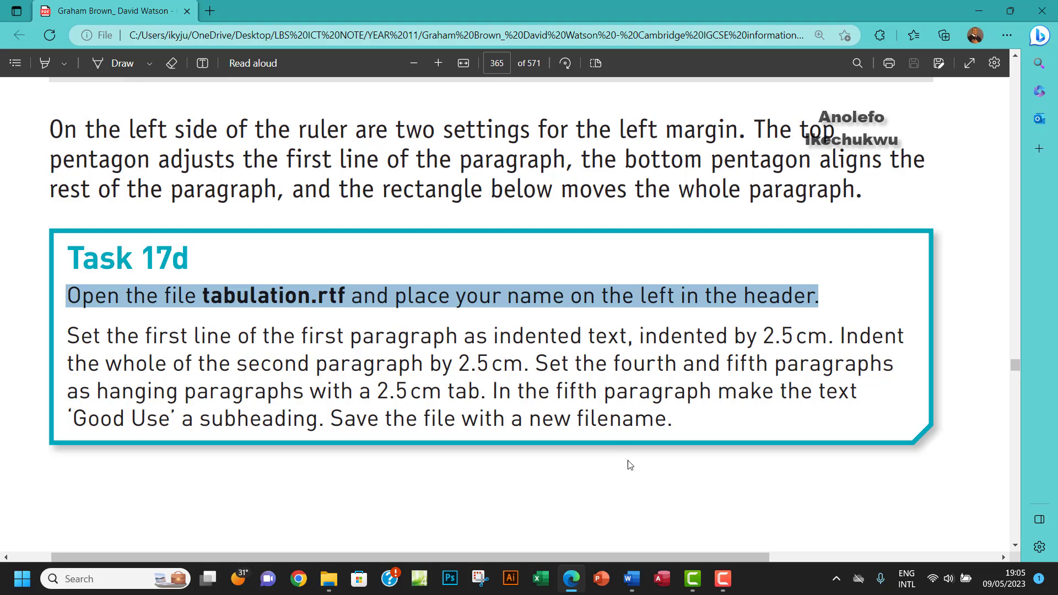
Select the first paragraph and bring up its Paragraph settings.
left_click(630, 578)
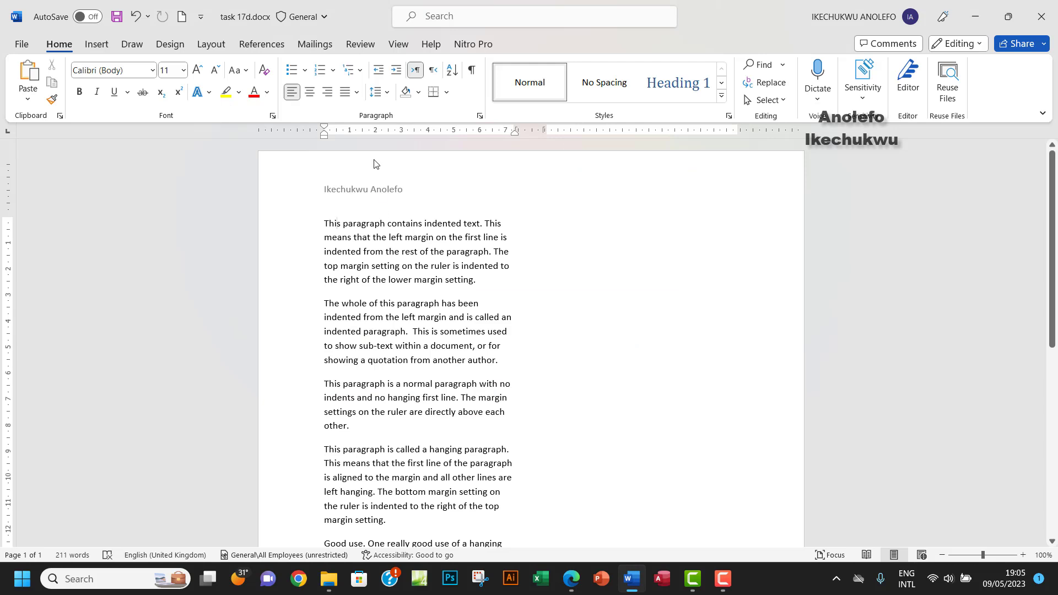
left_click_drag(324, 223, 478, 286)
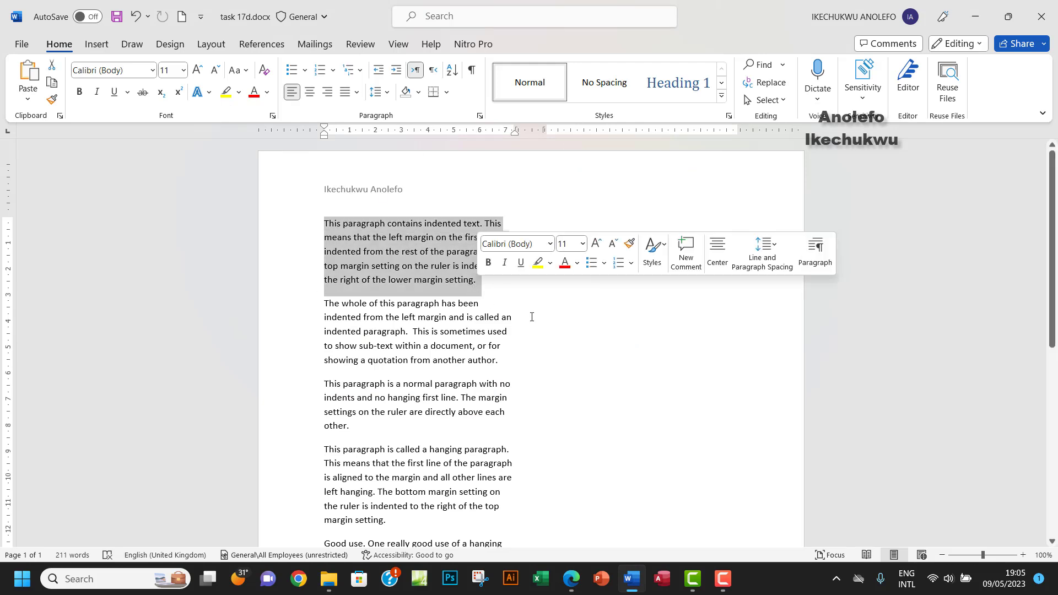
left_click(480, 114)
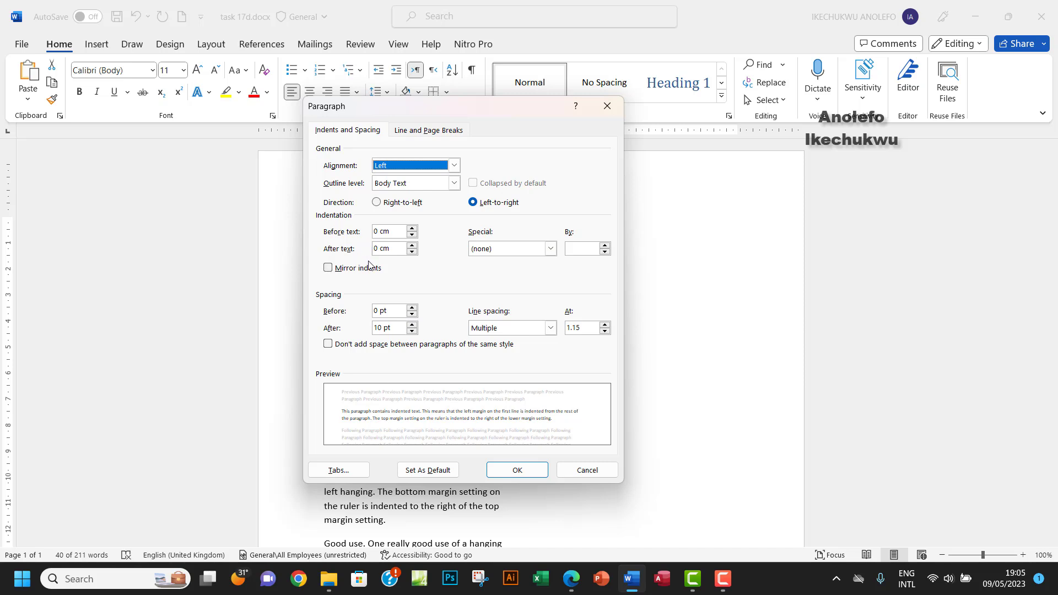
Give the first paragraph a 2.5 cm First line special indent.
left_click(551, 249)
left_click(510, 272)
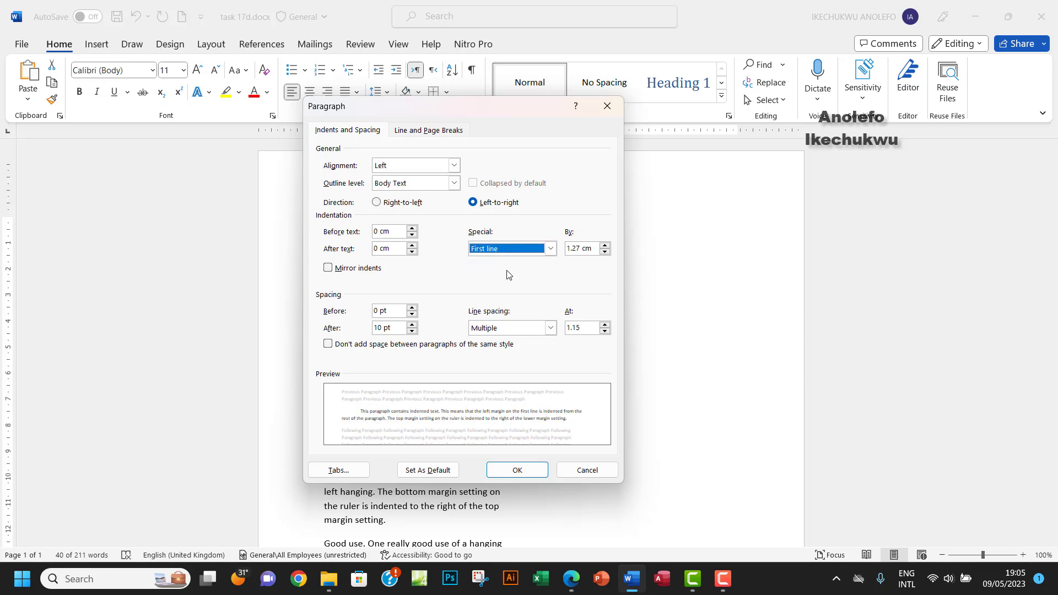
double_click(579, 250)
type("2.4")
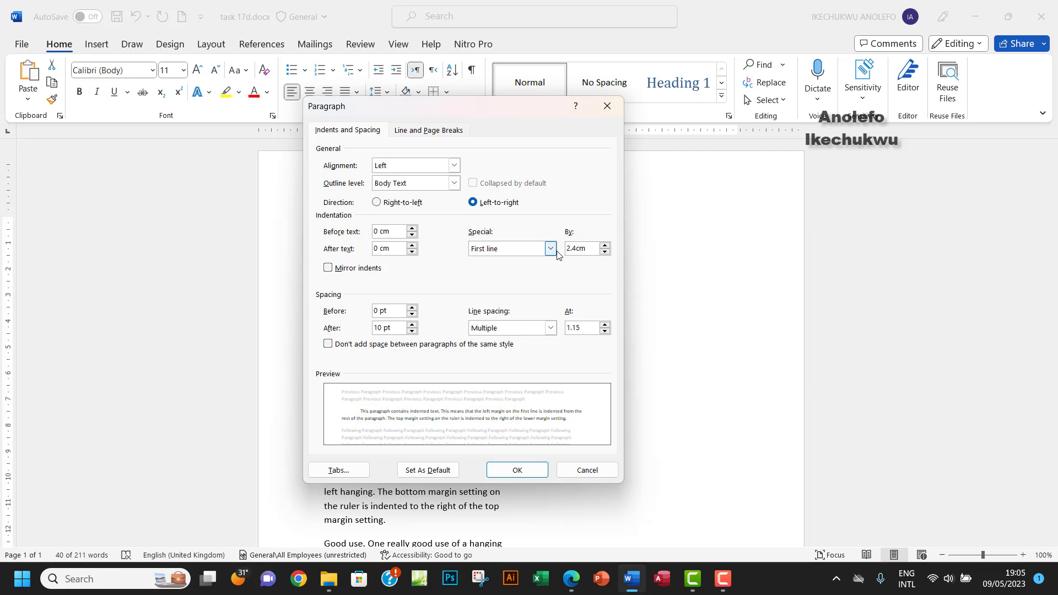
key("BackSpace")
type("5")
left_click(516, 470)
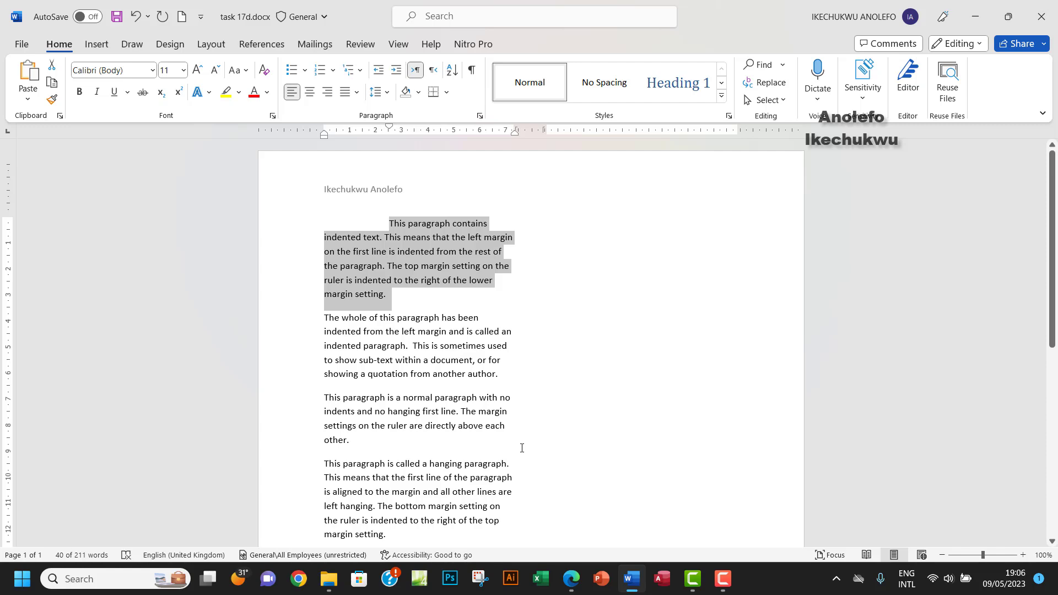
Highlight the name-in-header and first-line indent instructions in yellow.
left_click(571, 579)
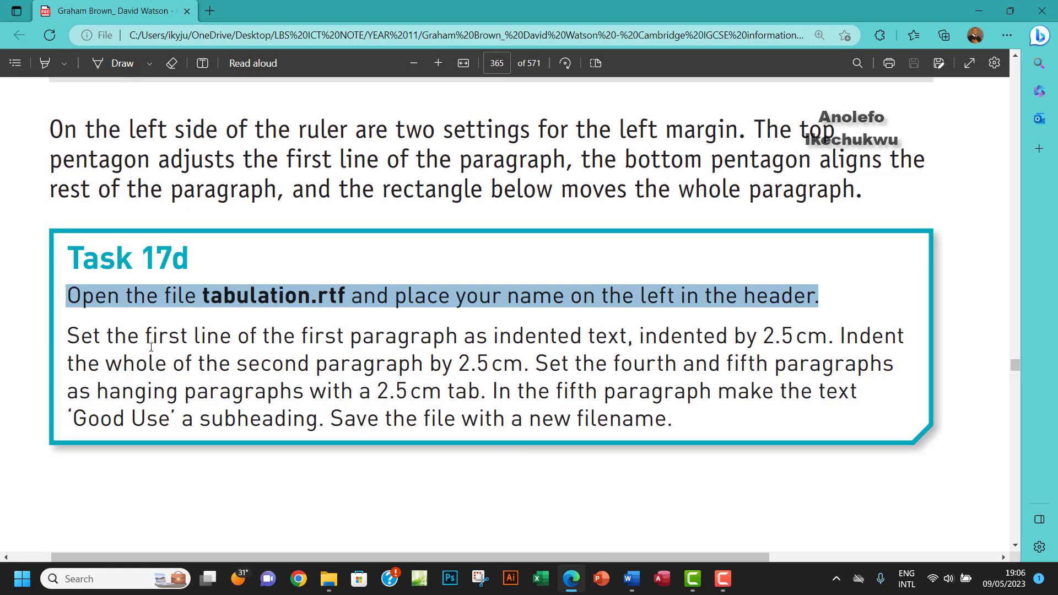
left_click_drag(835, 336, 847, 362)
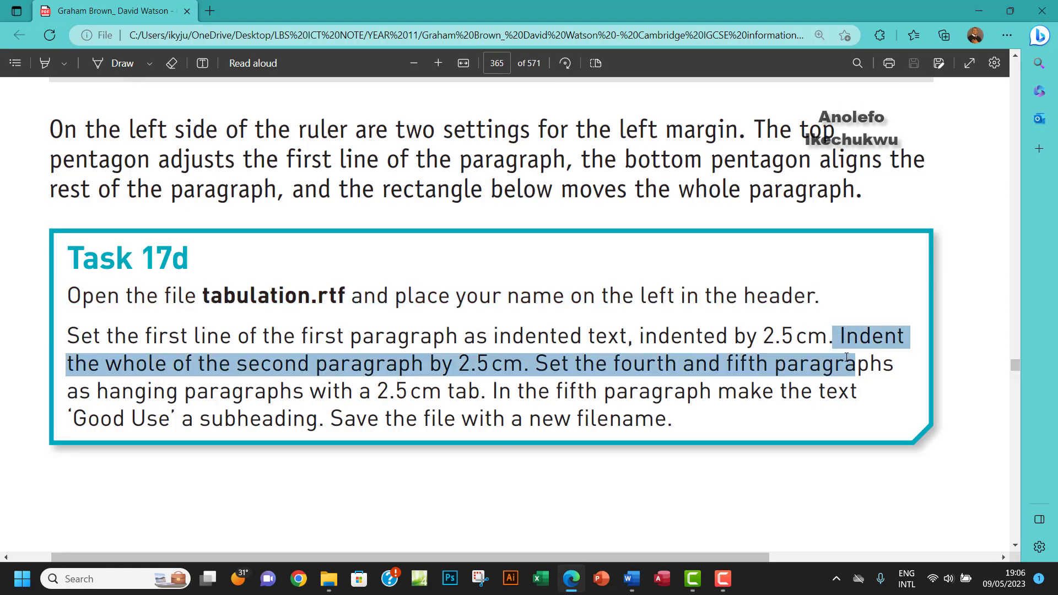
left_click(868, 265)
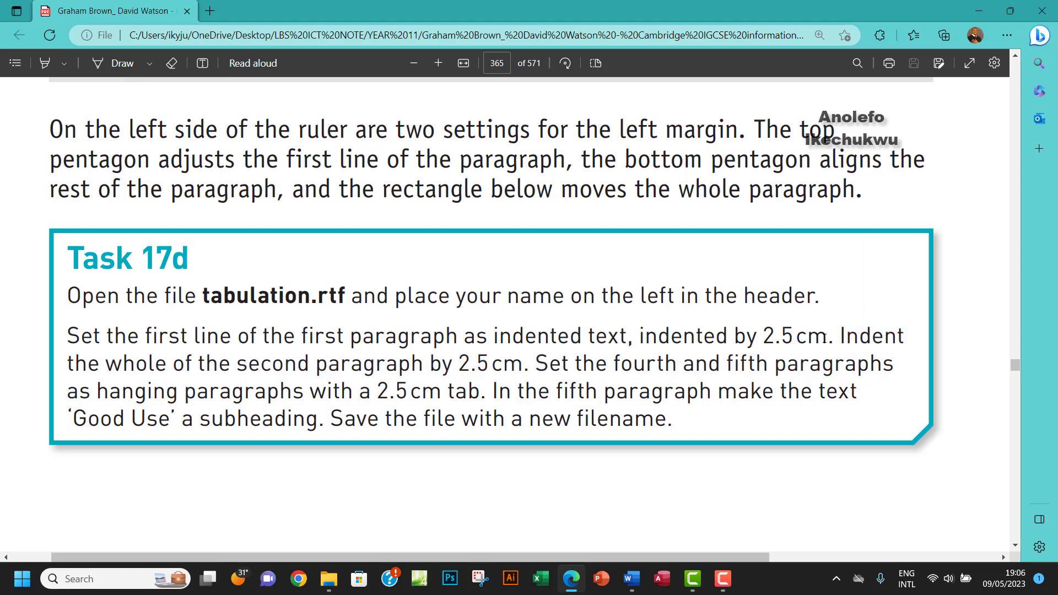
mouse_move(829, 338)
left_mouse_down()
mouse_move(74, 318)
mouse_move(63, 296)
left_mouse_up()
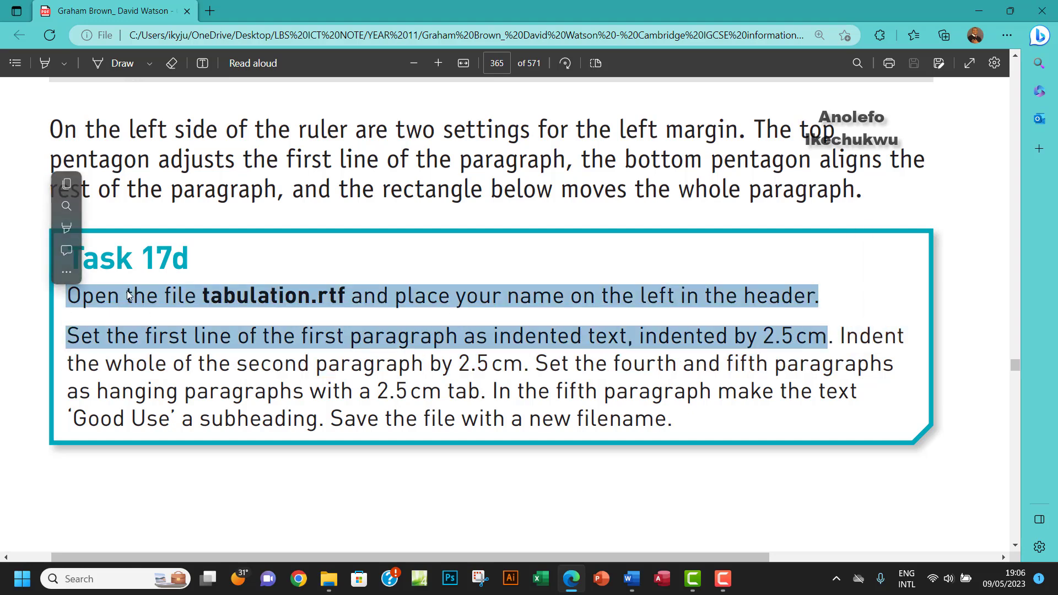
left_click(93, 228)
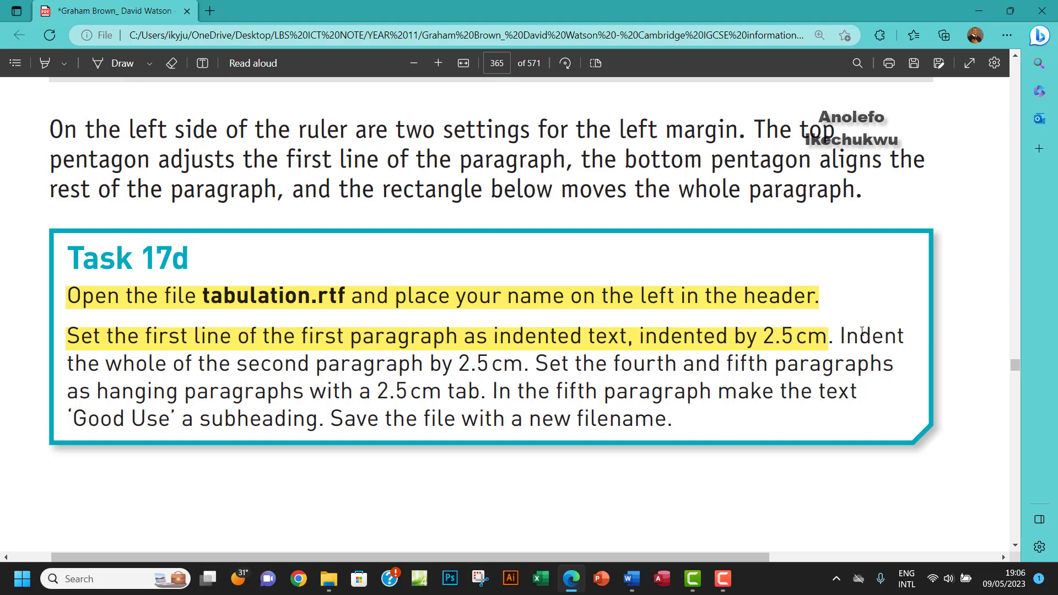
Select the whole-paragraph indent instruction and check it against the Word document.
left_click_drag(840, 336, 514, 365)
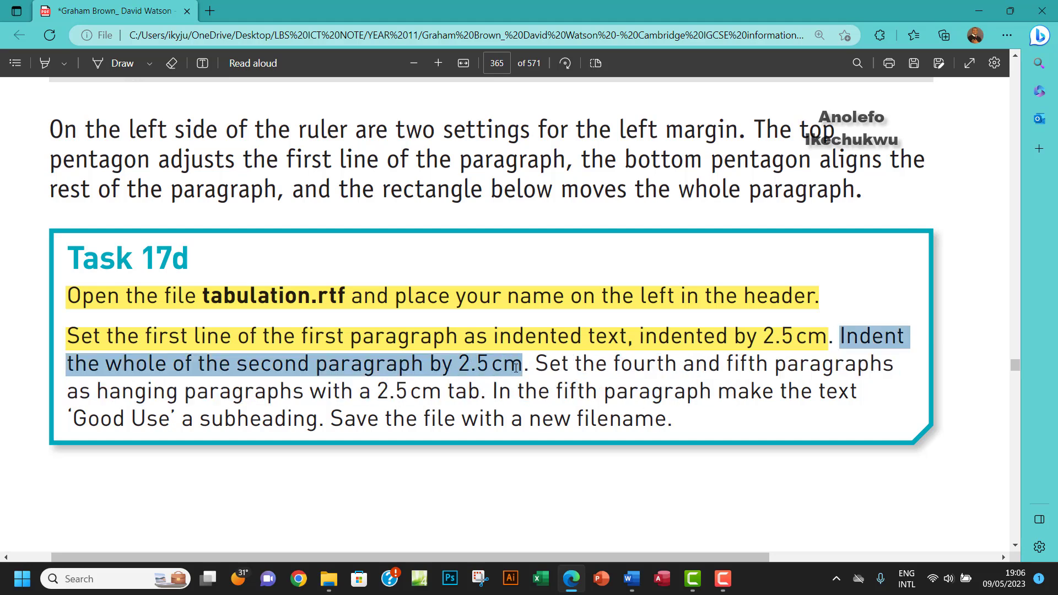
left_click(630, 578)
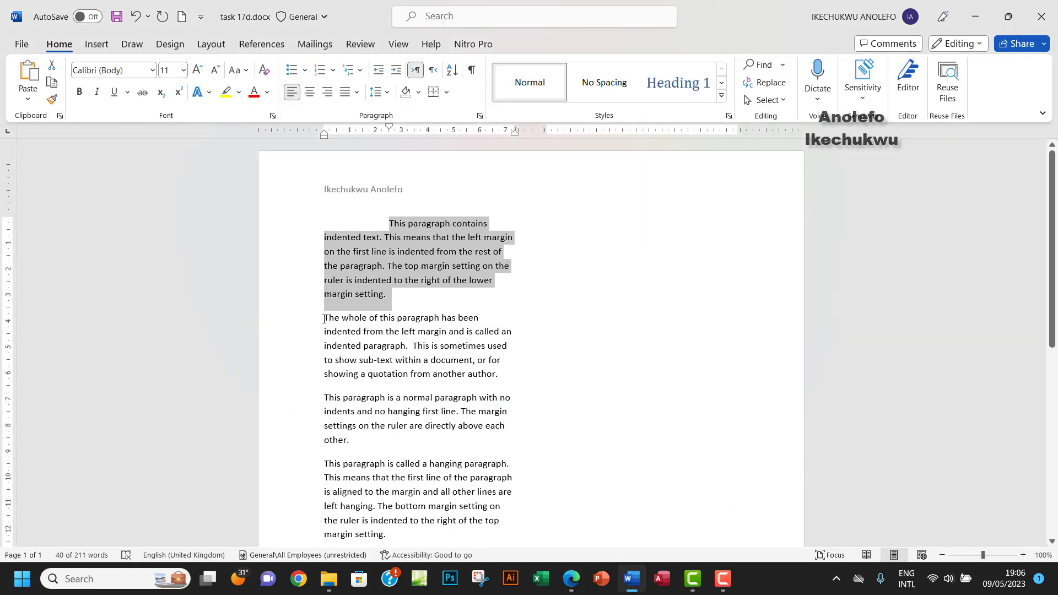
left_click(572, 580)
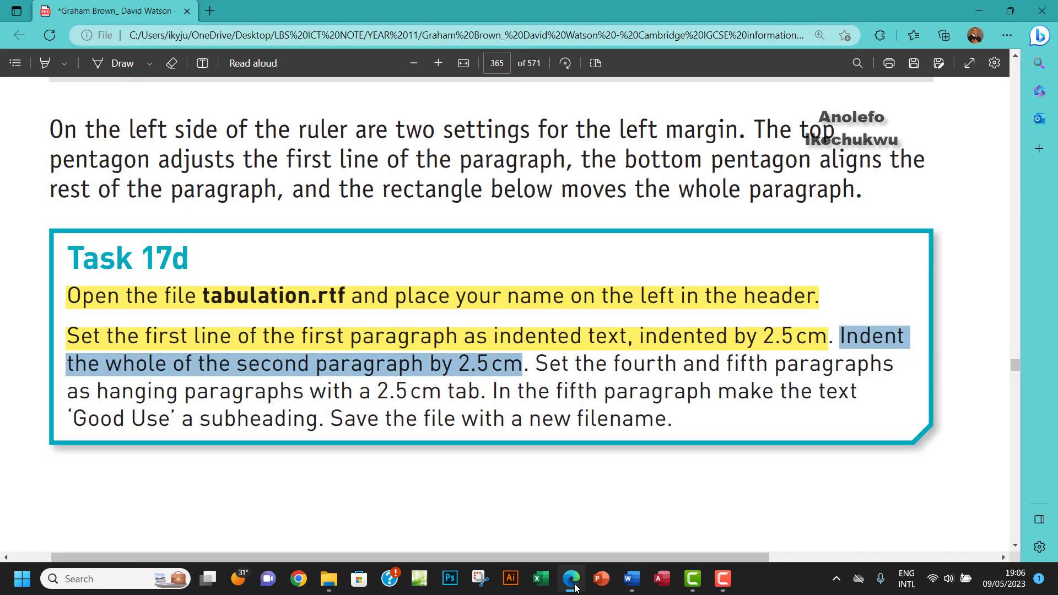
Set the second paragraph's left indent to 2.5 cm, then return to the instructions.
left_click(572, 586)
left_click_drag(322, 317, 500, 377)
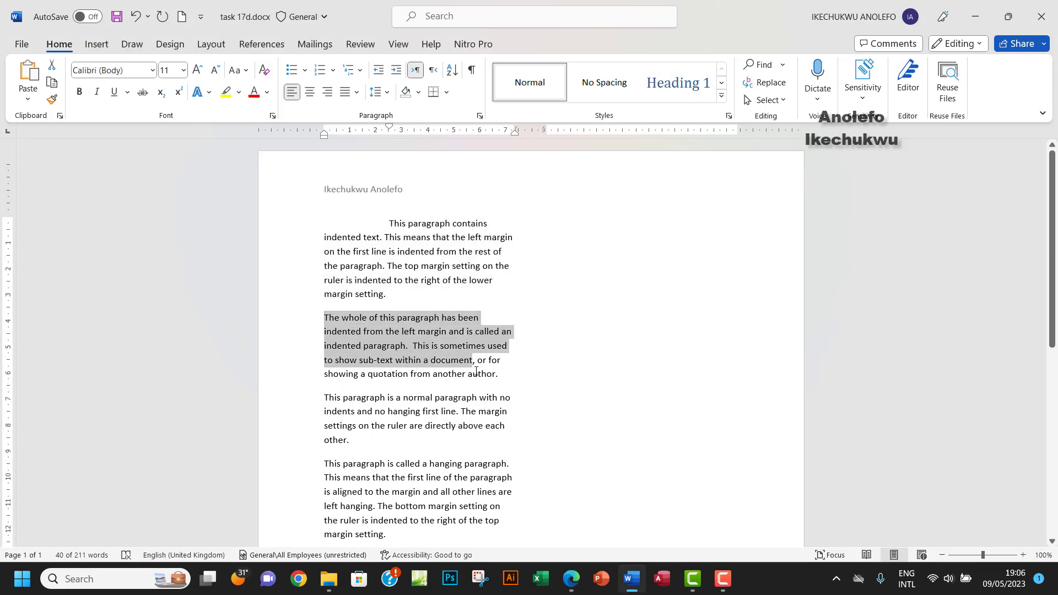
left_click(480, 116)
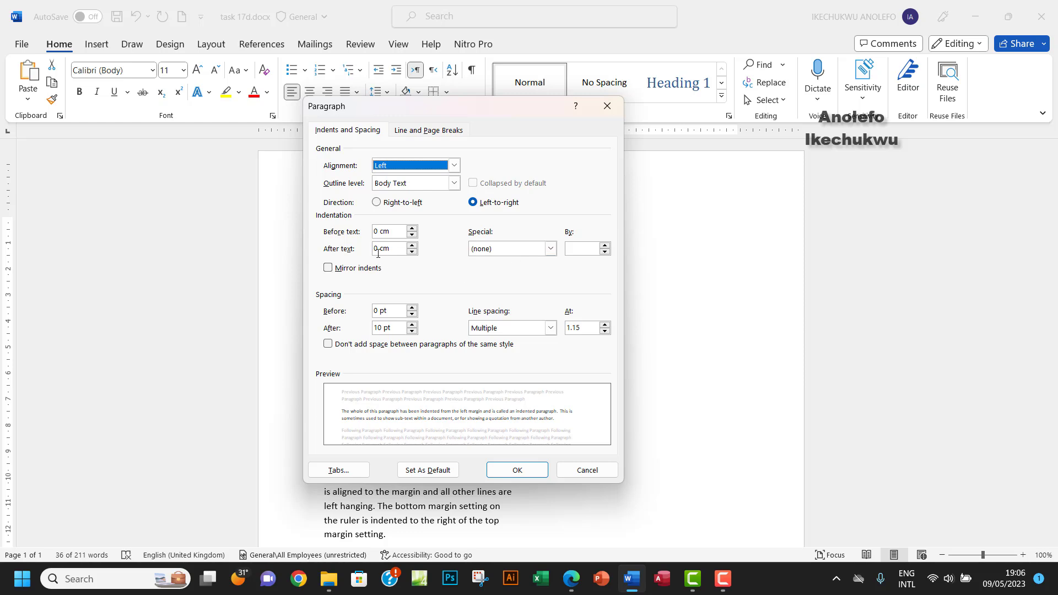
double_click(377, 232)
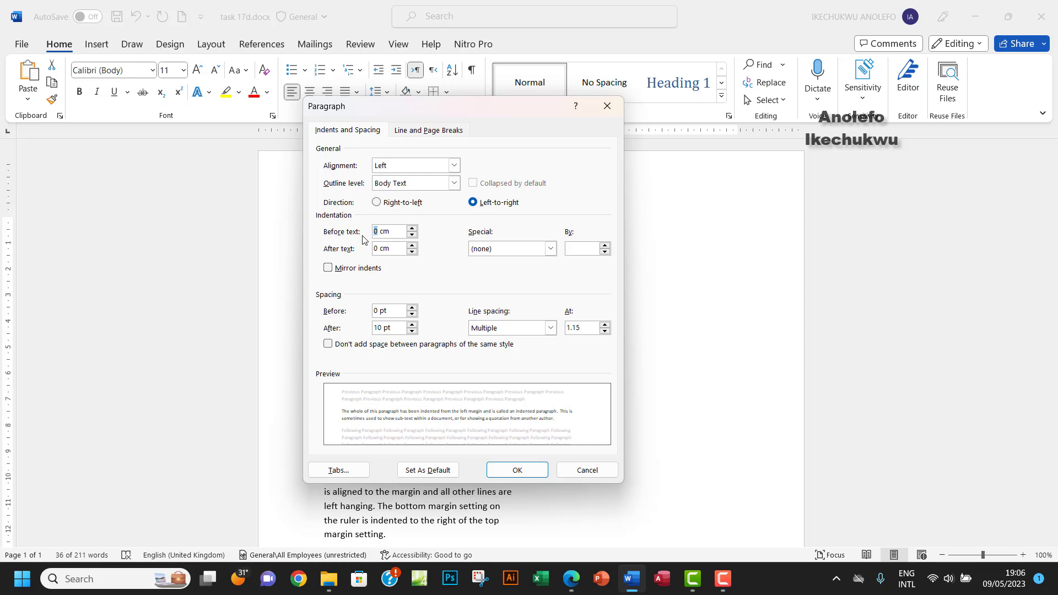
type("2")
type(".5")
left_click(517, 469)
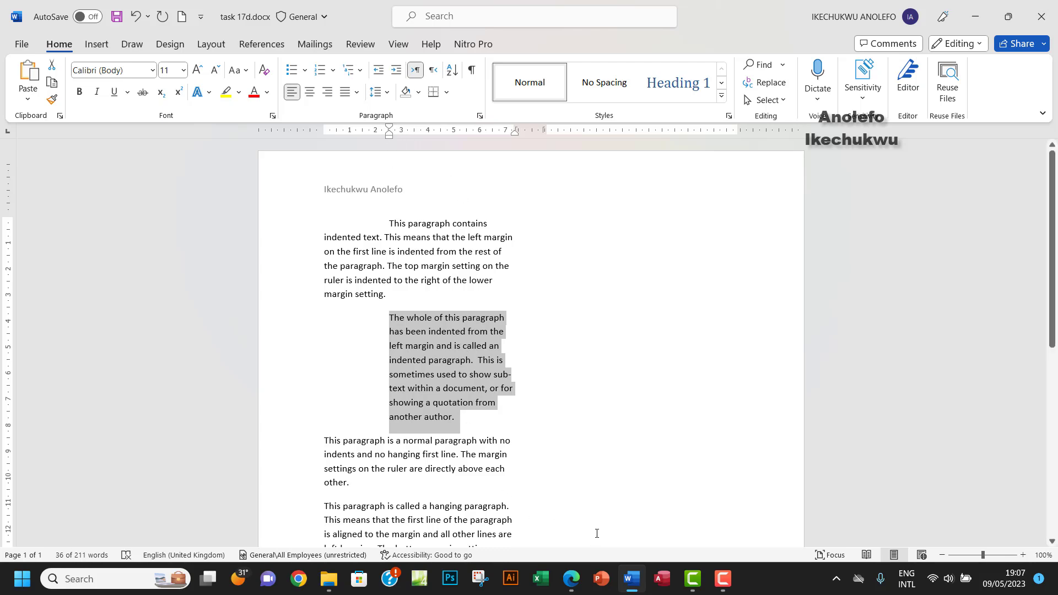
left_click(571, 579)
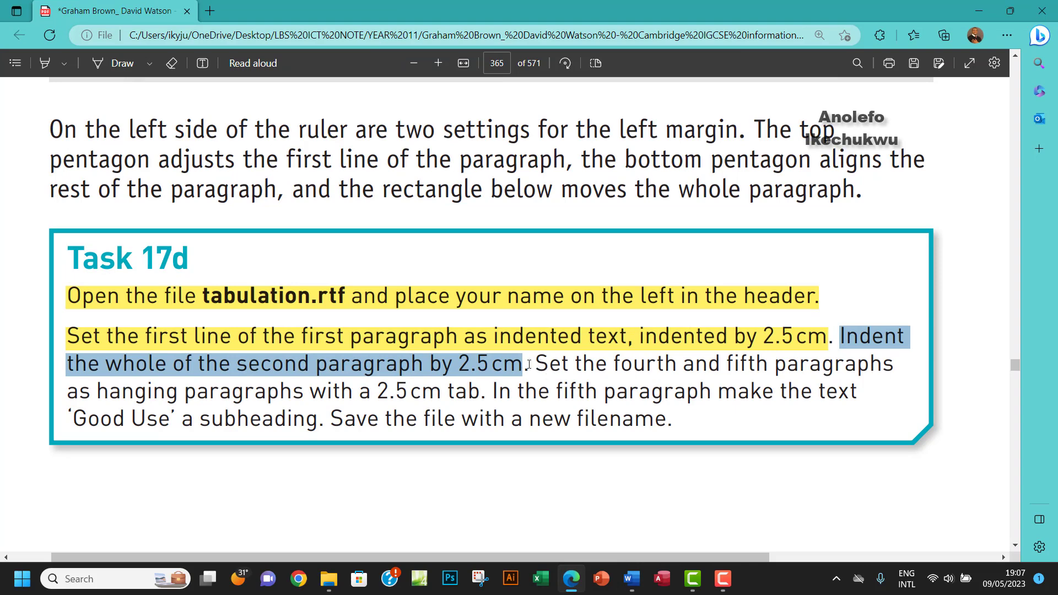
left_click_drag(538, 363, 612, 364)
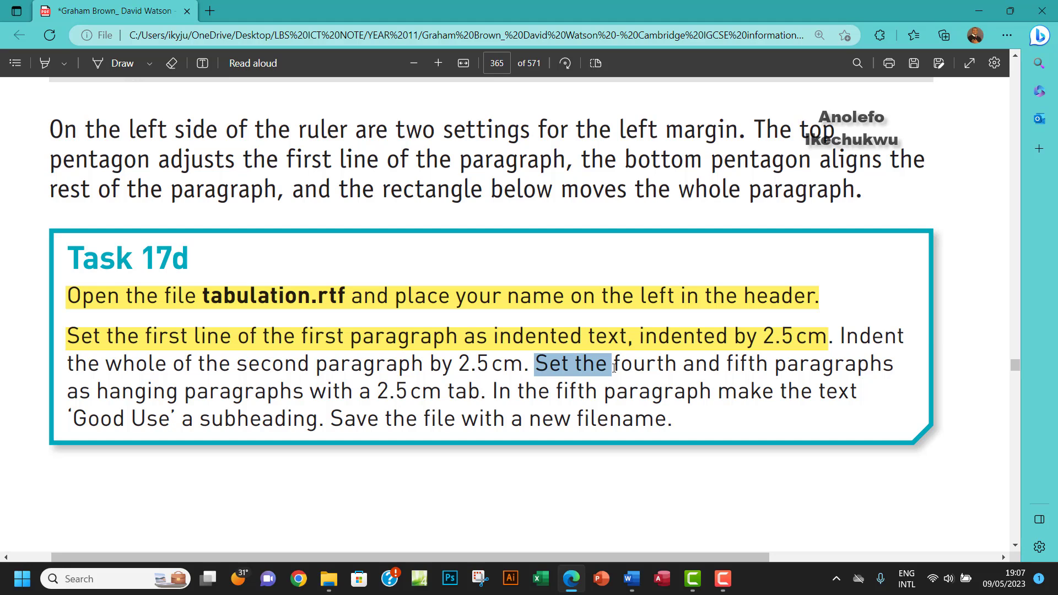
Select the fourth and fifth paragraphs, checking the instructions in the PDF.
left_click(631, 578)
scroll(453, 390, "down", 2)
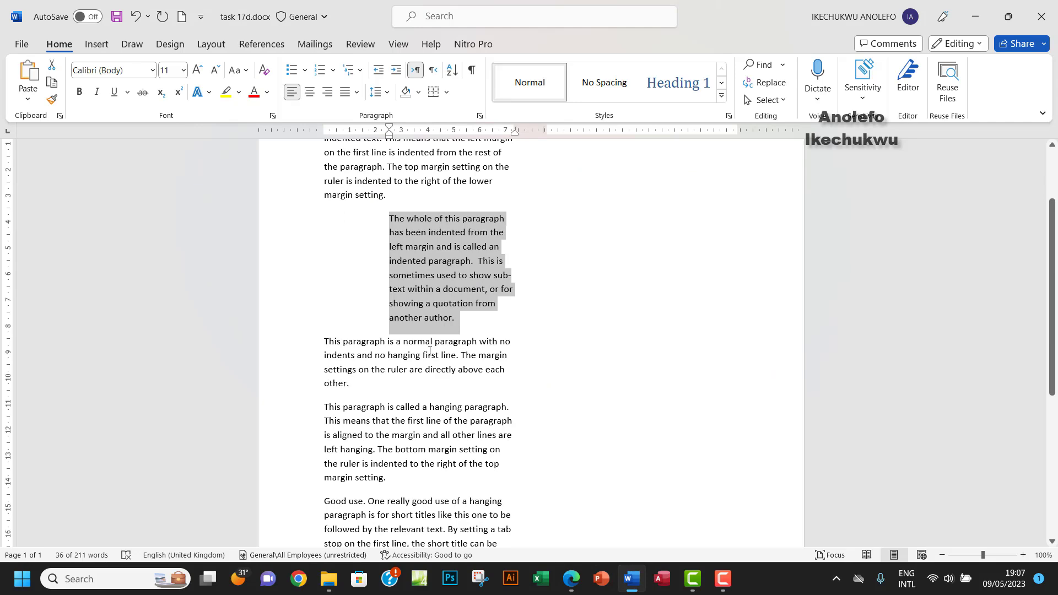
scroll(453, 331, "down", 3)
left_click_drag(323, 308, 471, 503)
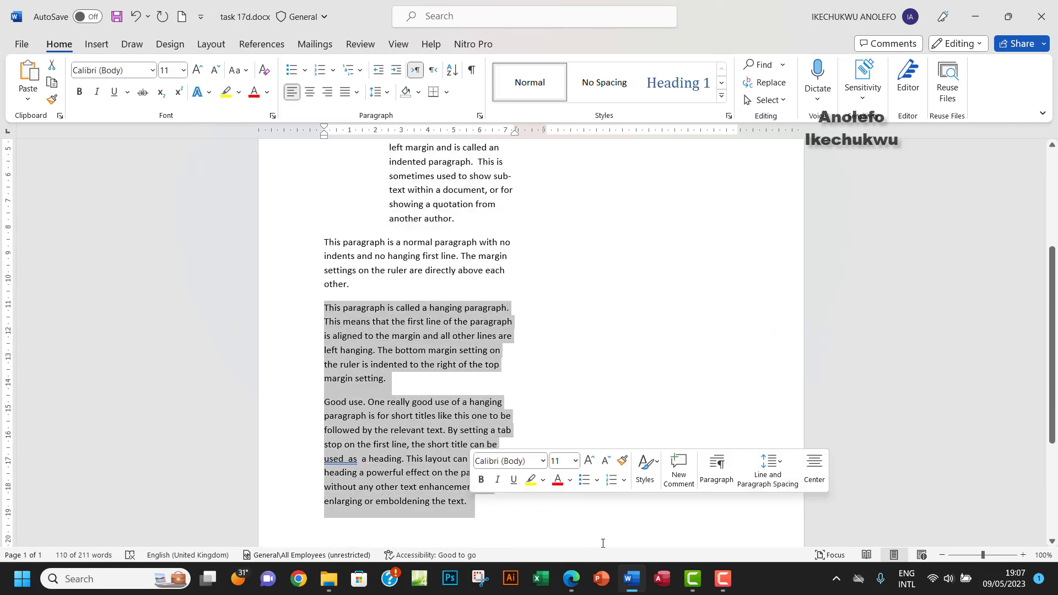
left_click(570, 579)
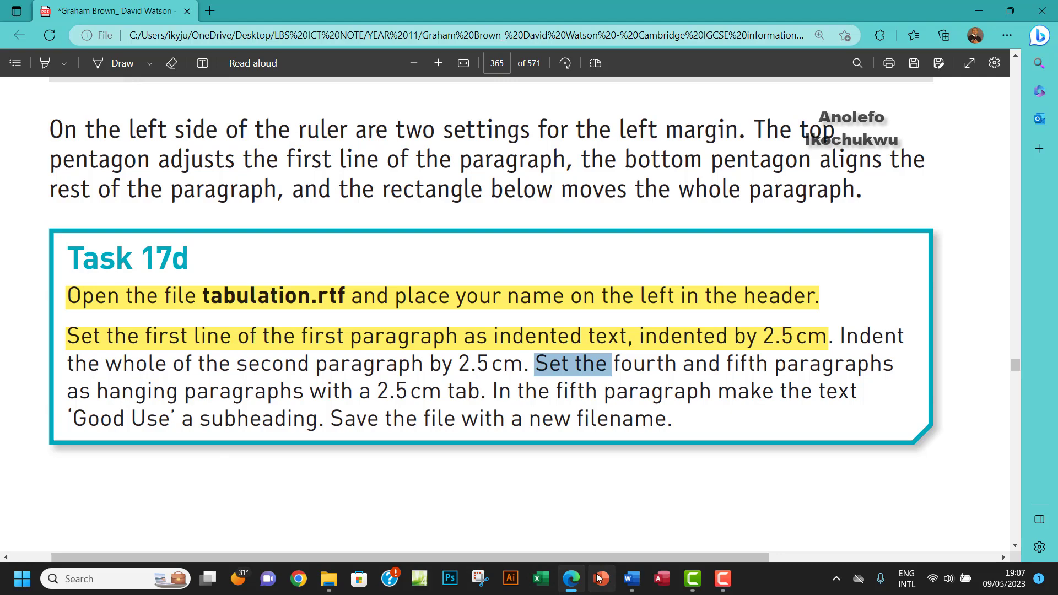
left_click(628, 579)
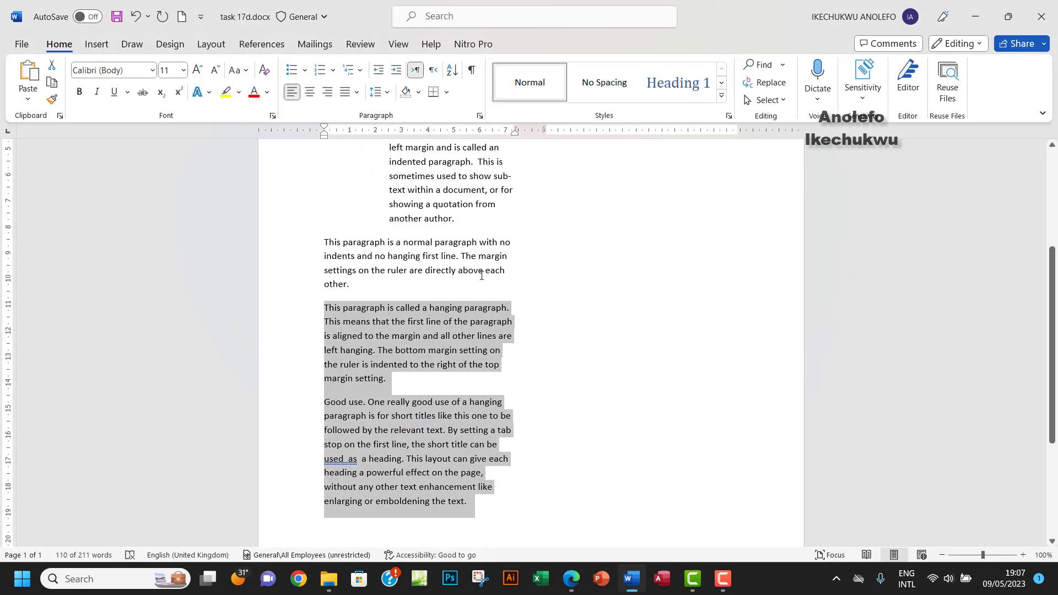
Apply a 2.5 cm hanging indent to both paragraphs and deselect them.
left_click(480, 115)
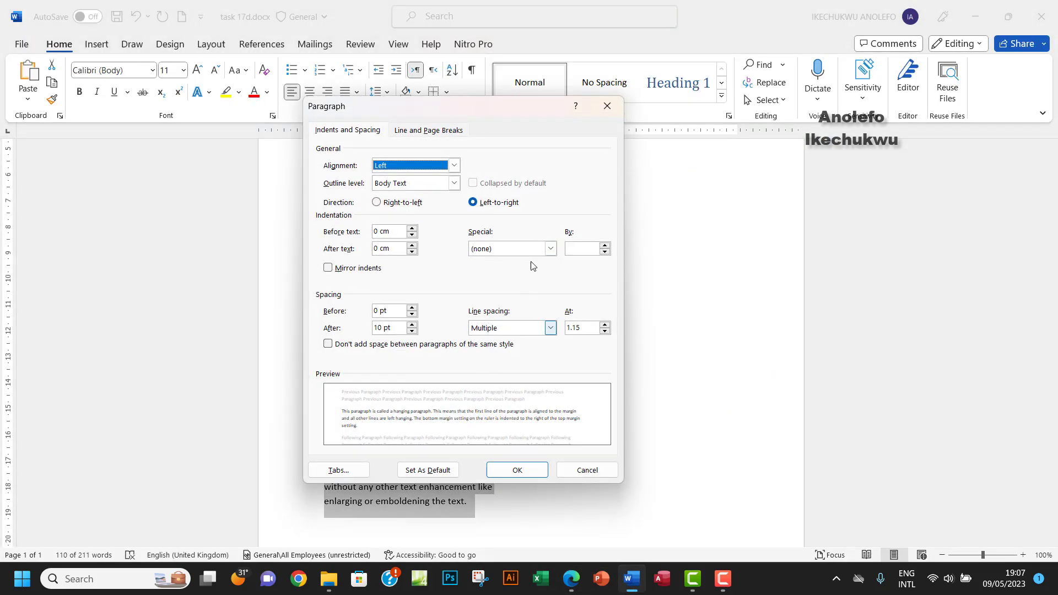
left_click(550, 249)
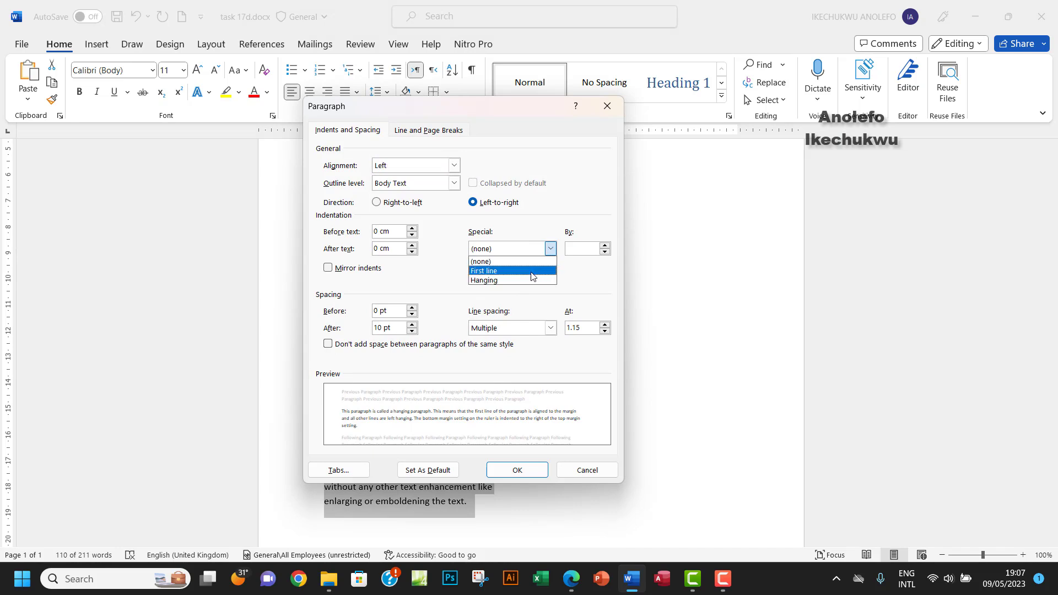
left_click(513, 281)
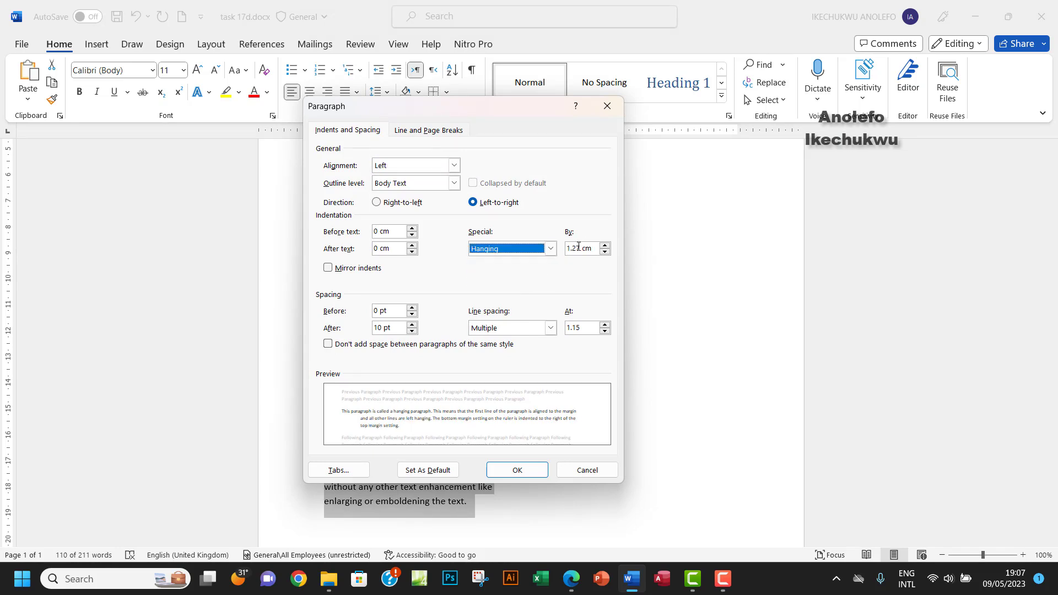
mouse_move(572, 248)
left_mouse_down()
mouse_move(582, 246)
mouse_move(565, 248)
left_mouse_up()
type("2.")
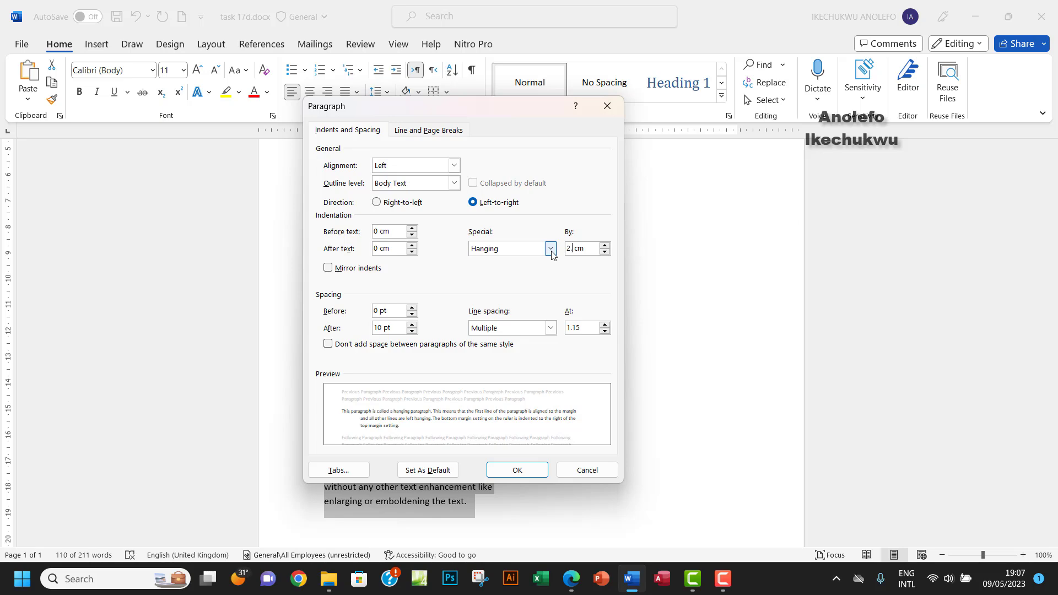
type("5")
left_click(517, 469)
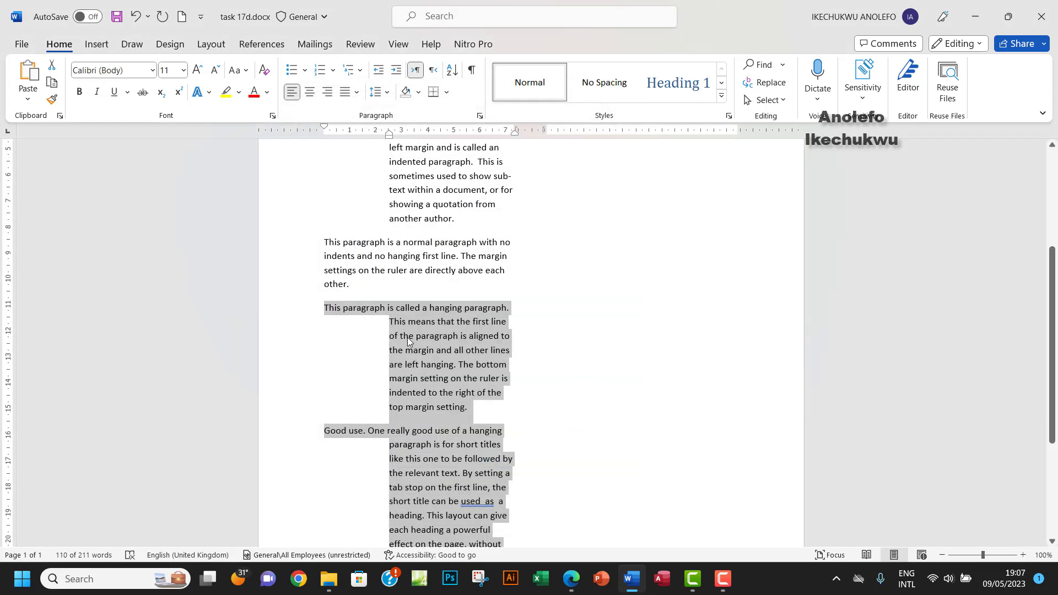
left_click(370, 310)
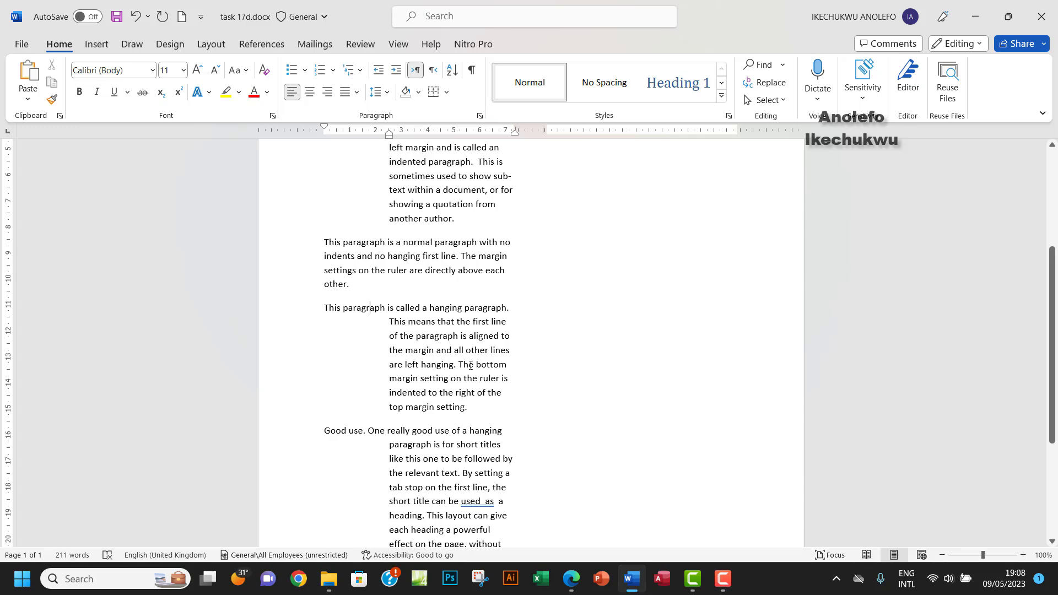
Highlight the PDF's whole-paragraph indent and hanging-paragraph instructions in yellow.
left_click(571, 578)
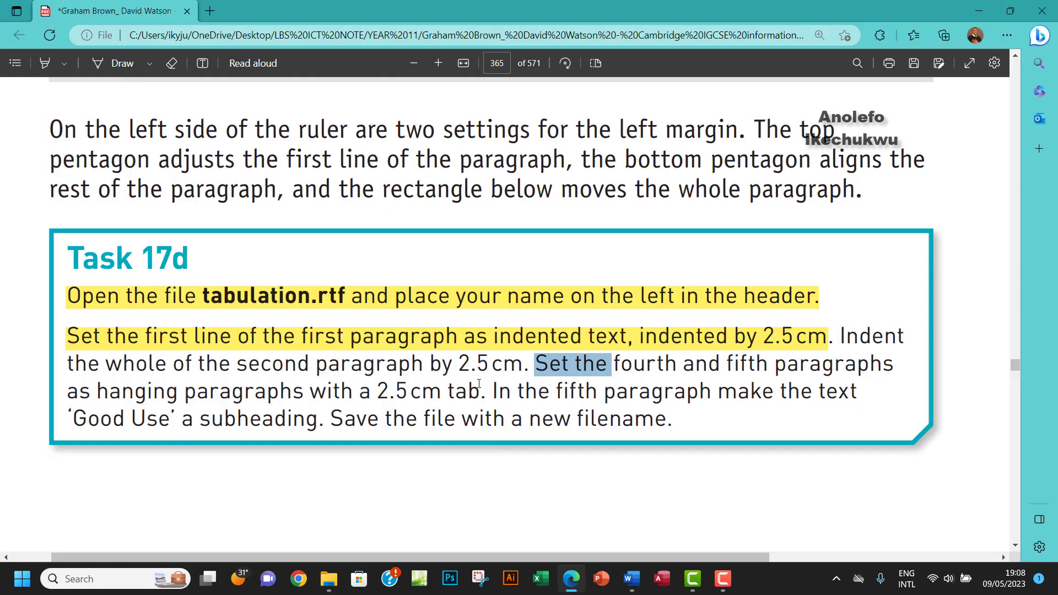
left_click_drag(487, 392, 67, 364)
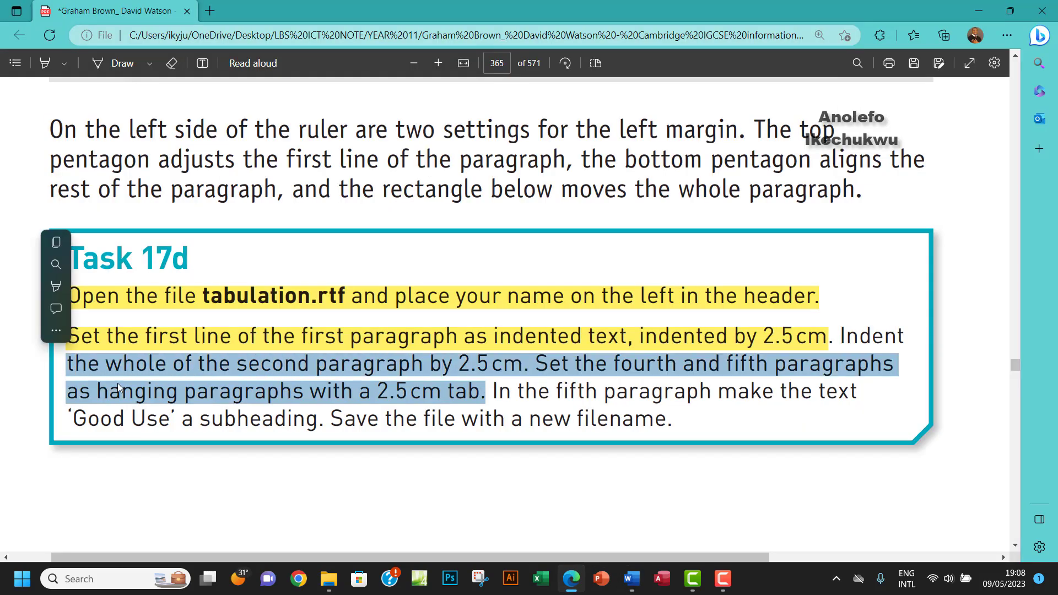
left_click(56, 286)
left_click(83, 363)
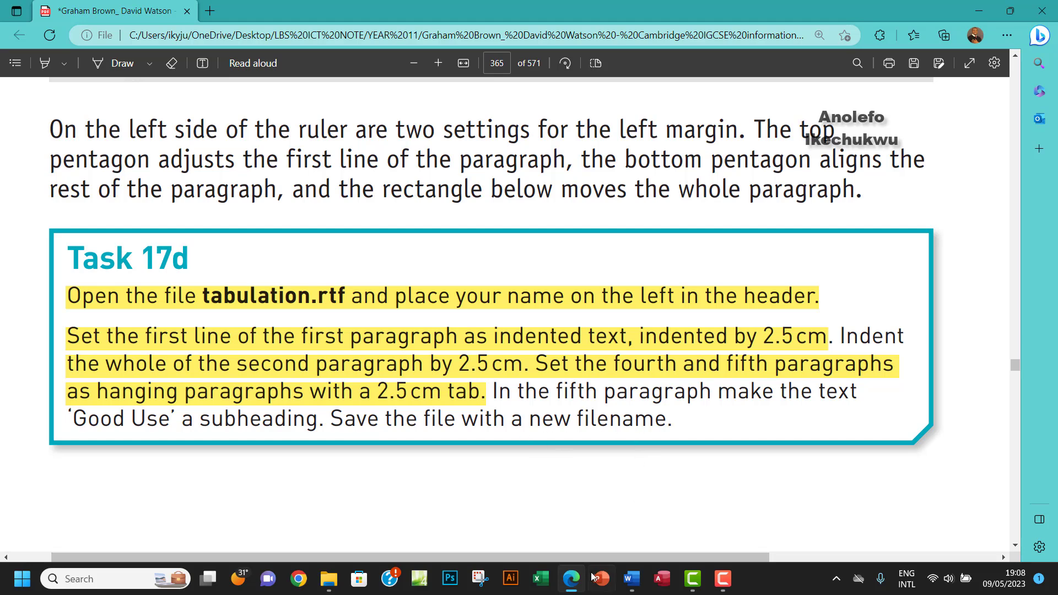
In the fifth paragraph, replace the full stop and space after 'Good use' with a tab.
left_click(630, 579)
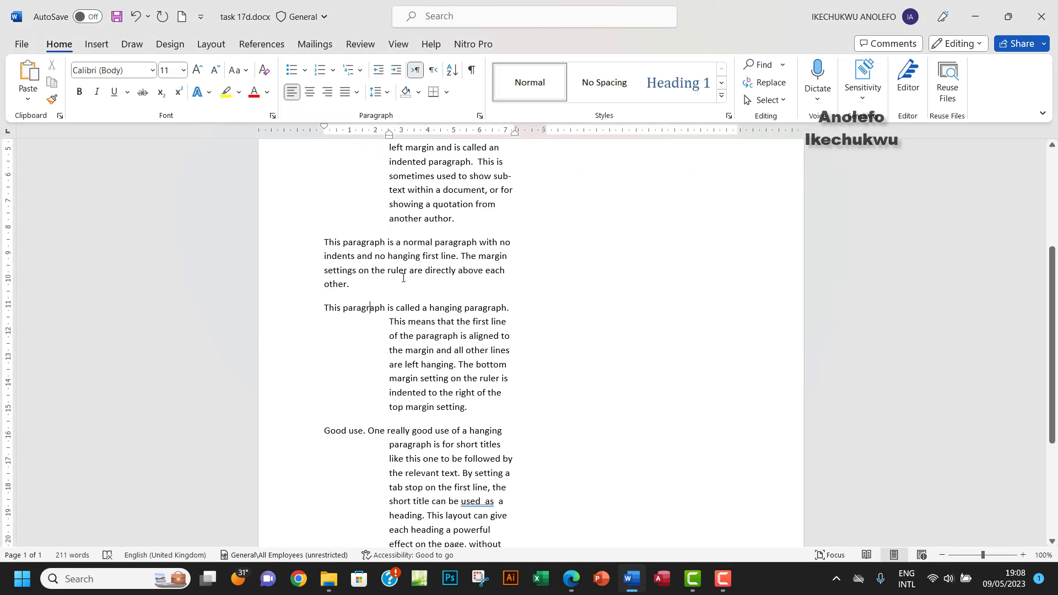
left_click(471, 72)
left_click(471, 71)
left_click(369, 434)
key("BackSpace")
key("BackSpace")
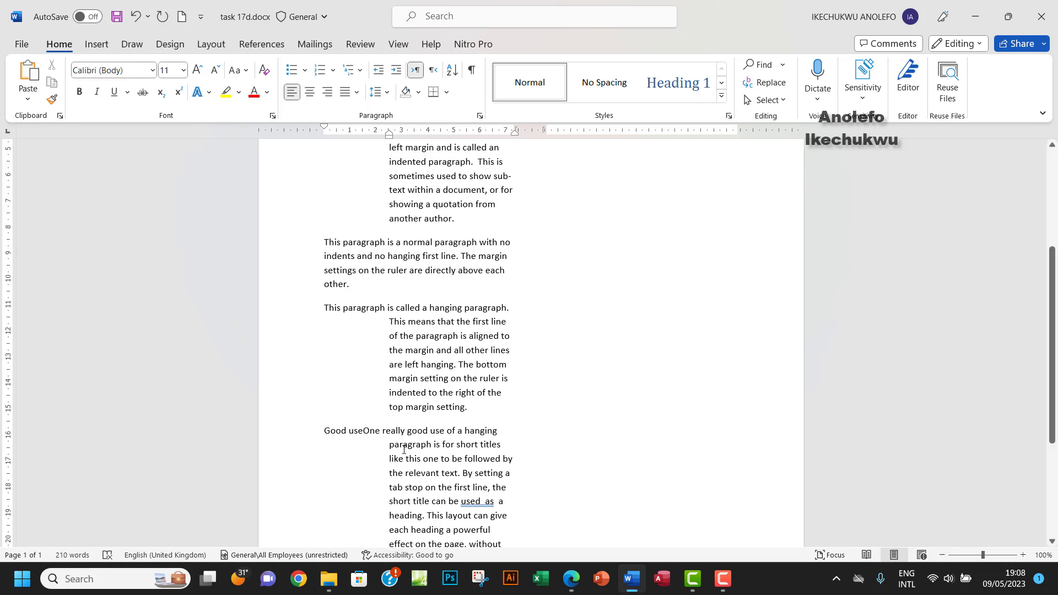
key("Tab")
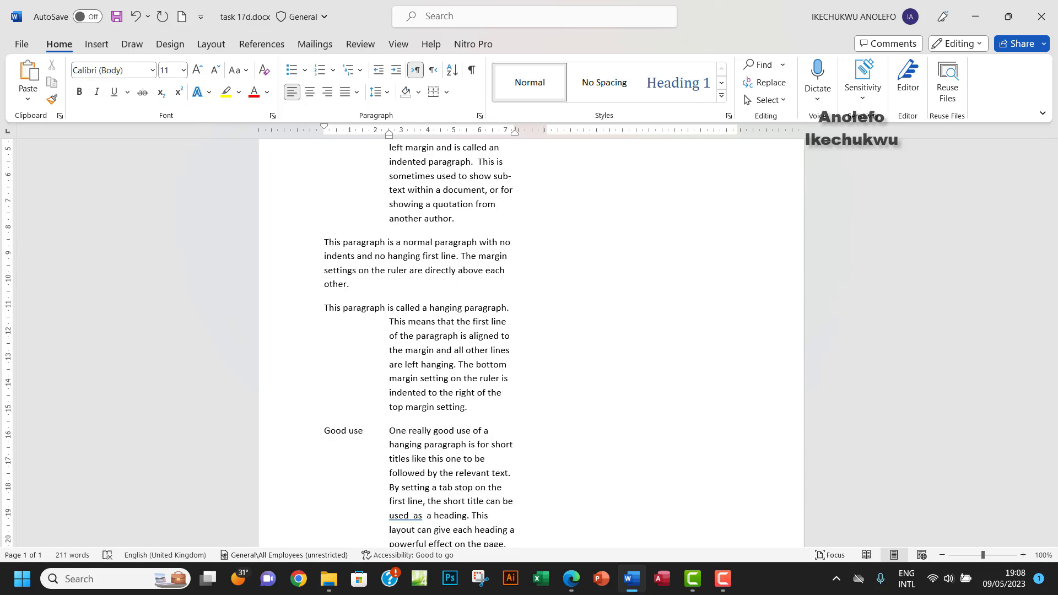
left_click_drag(364, 432, 300, 441)
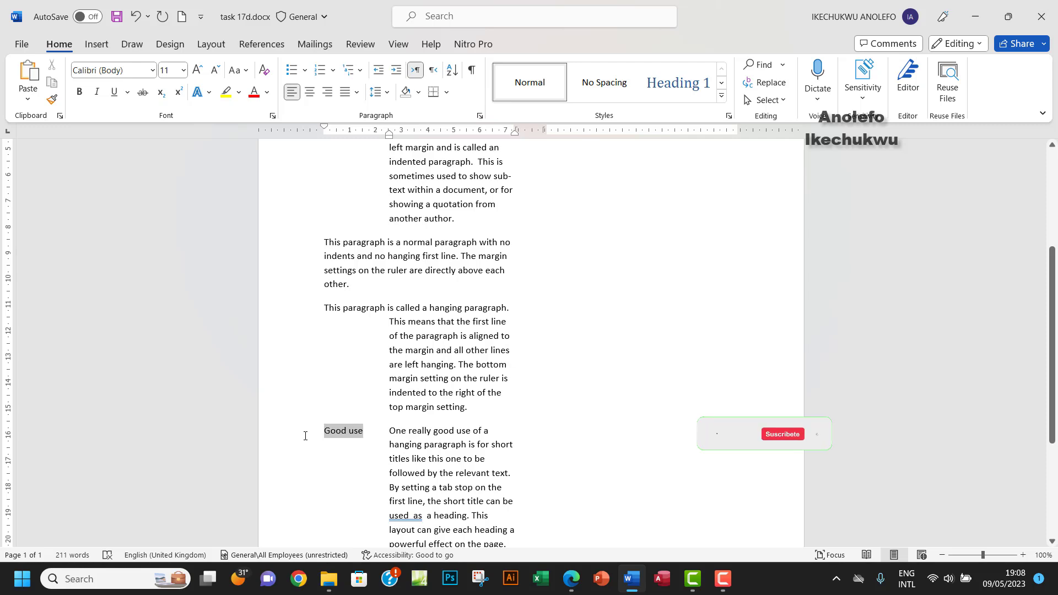
left_click(334, 432)
Highlight the PDF sentence about making 'Good Use' a fifth-paragraph subheading in yellow.
left_click(572, 579)
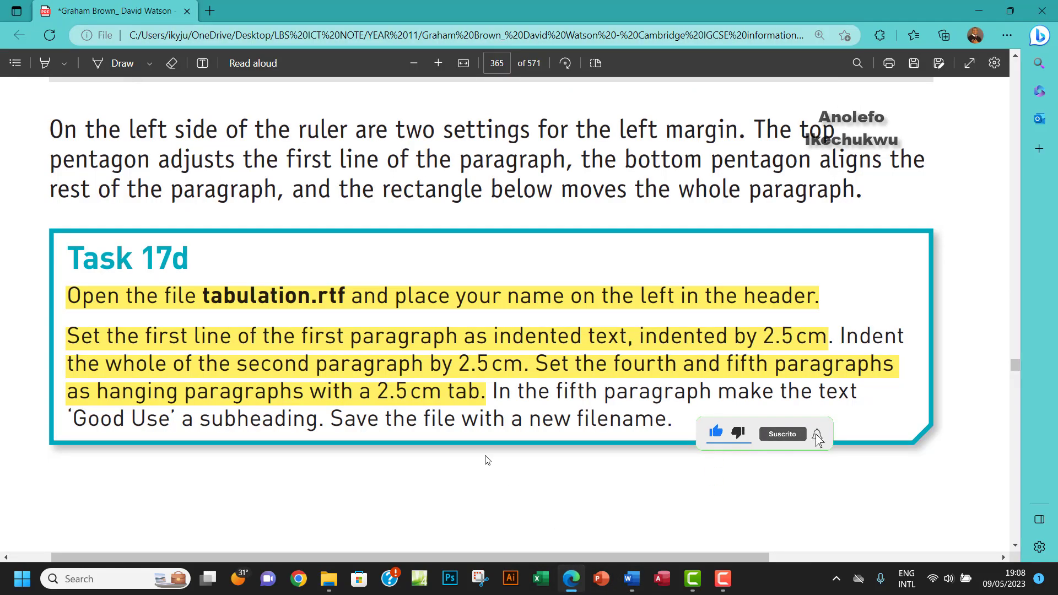
mouse_move(331, 418)
left_mouse_down()
mouse_move(415, 368)
mouse_move(488, 396)
left_mouse_up()
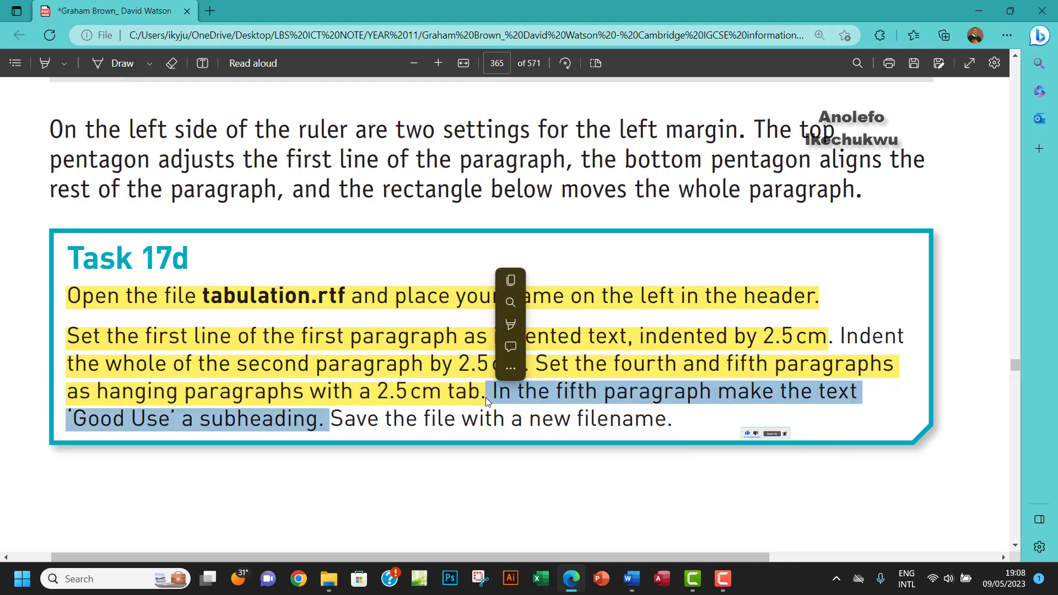
left_click(511, 324)
left_click(537, 325)
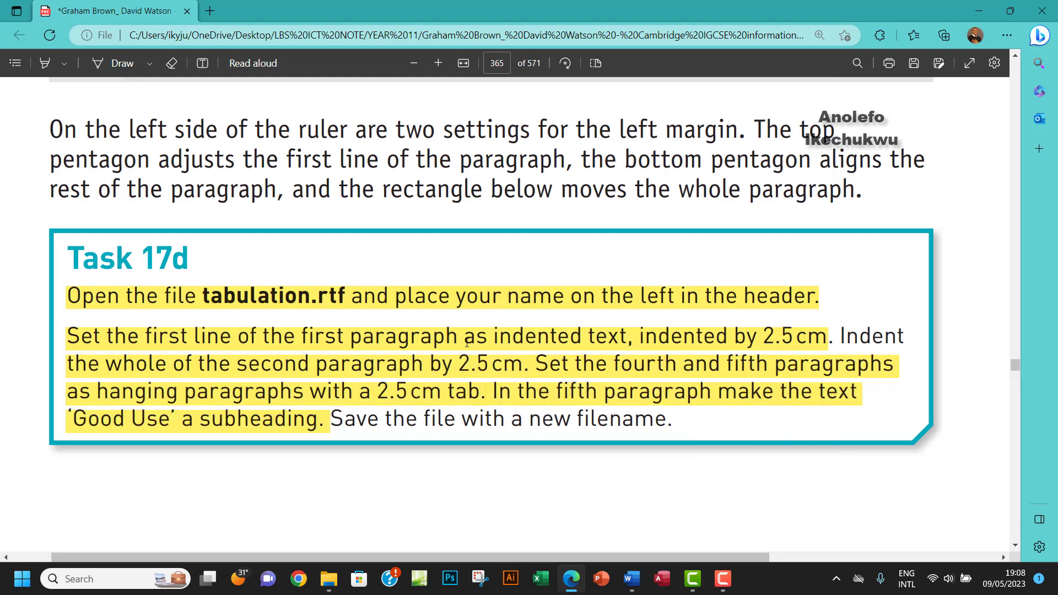